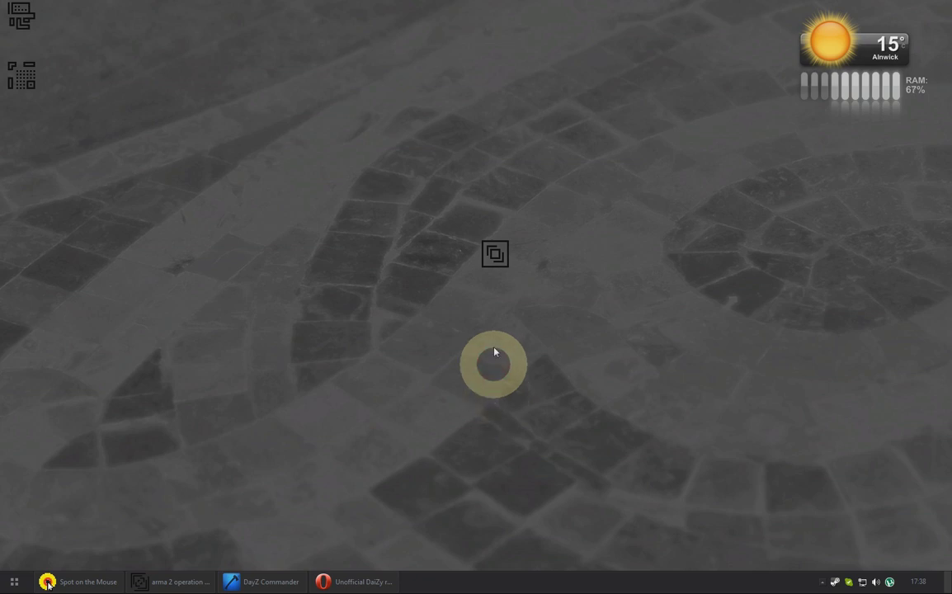
Check and close the empty Temp folder, then bring up the arma 2 operation arrowhead folder
double_click(495, 255)
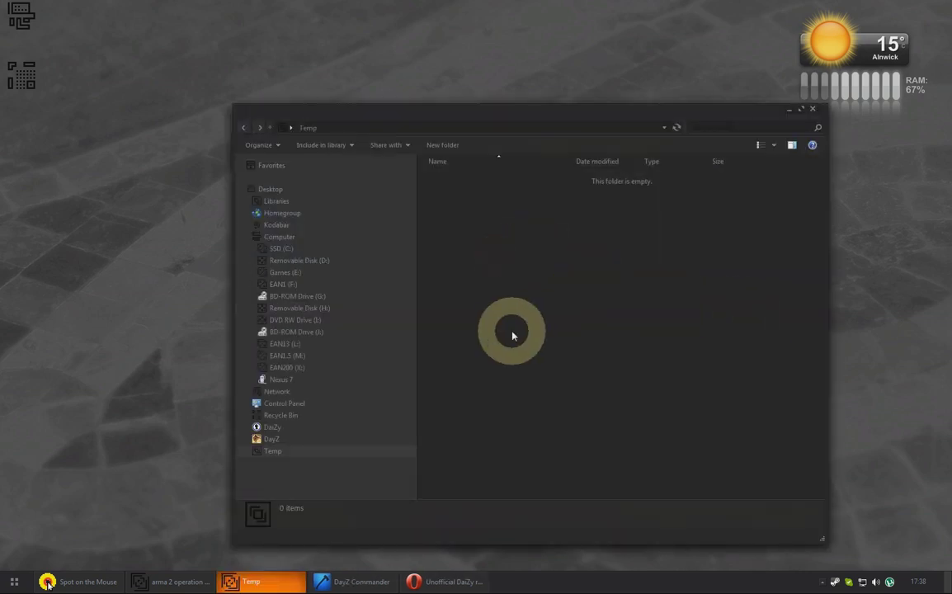
left_click(815, 111)
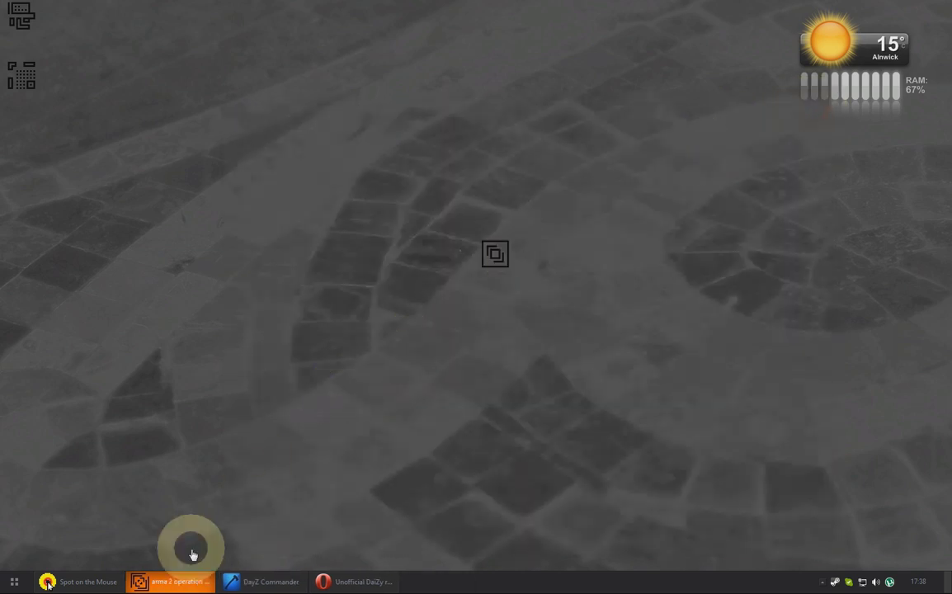
left_click(177, 582)
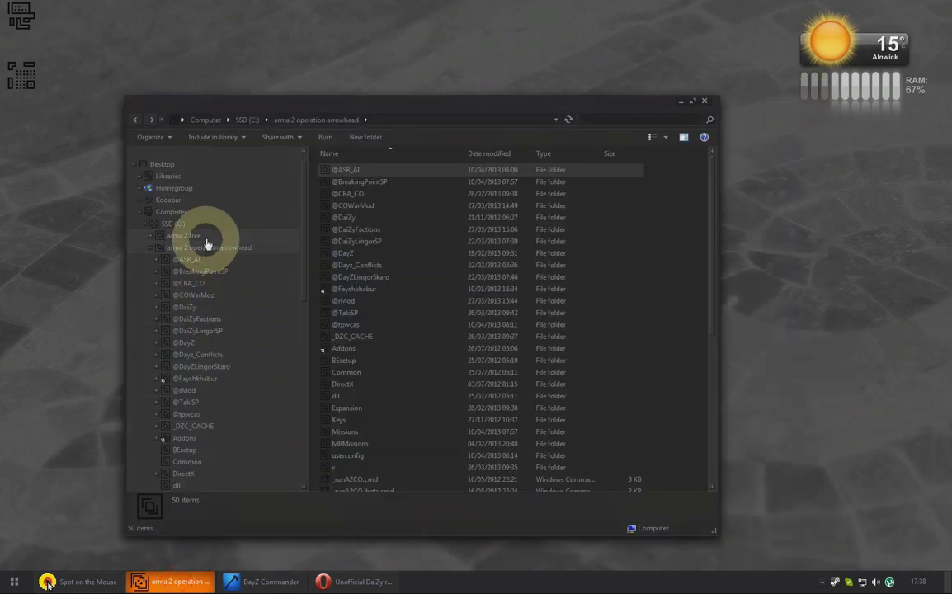
left_click(208, 248)
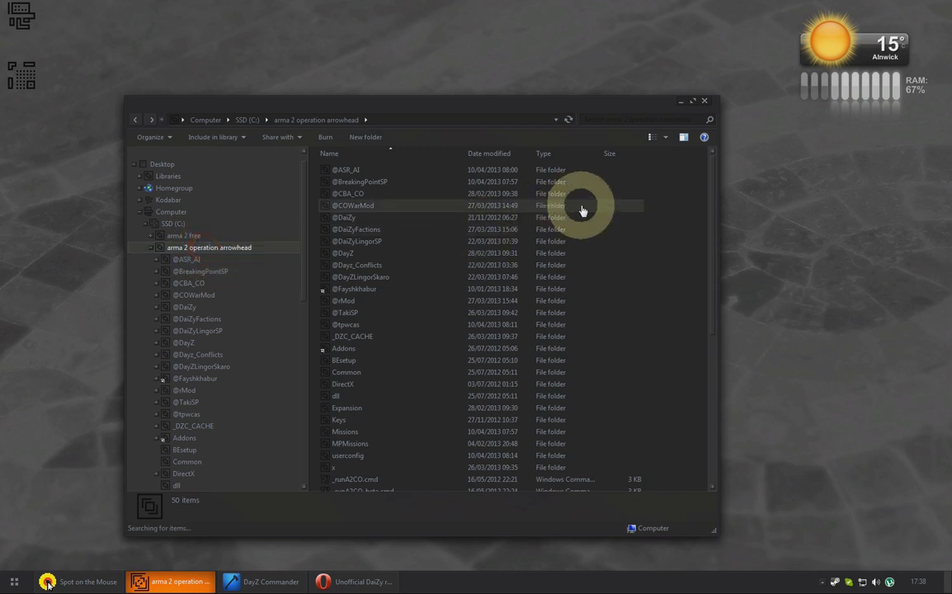
left_click(355, 168)
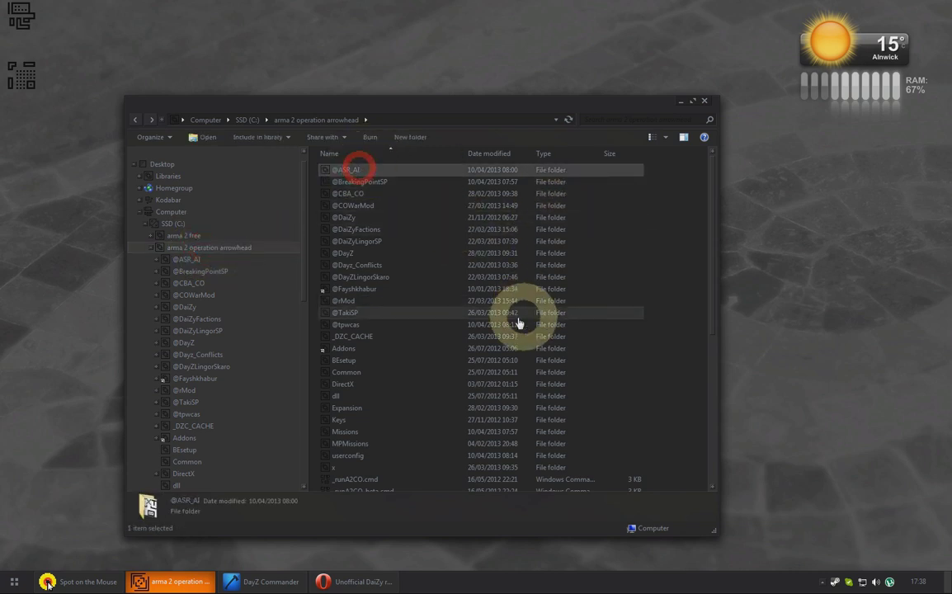
left_click(378, 326, "shift")
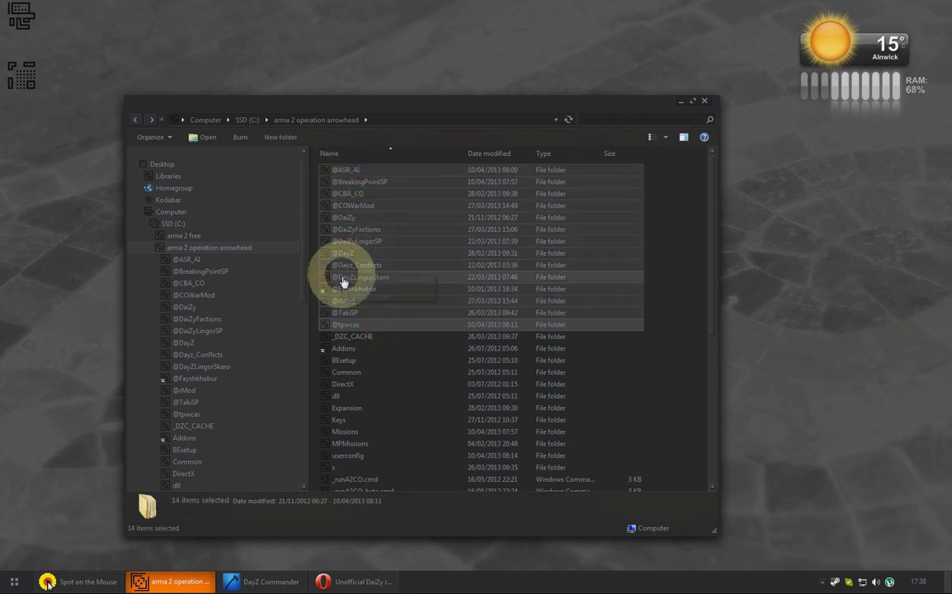
left_click(676, 248)
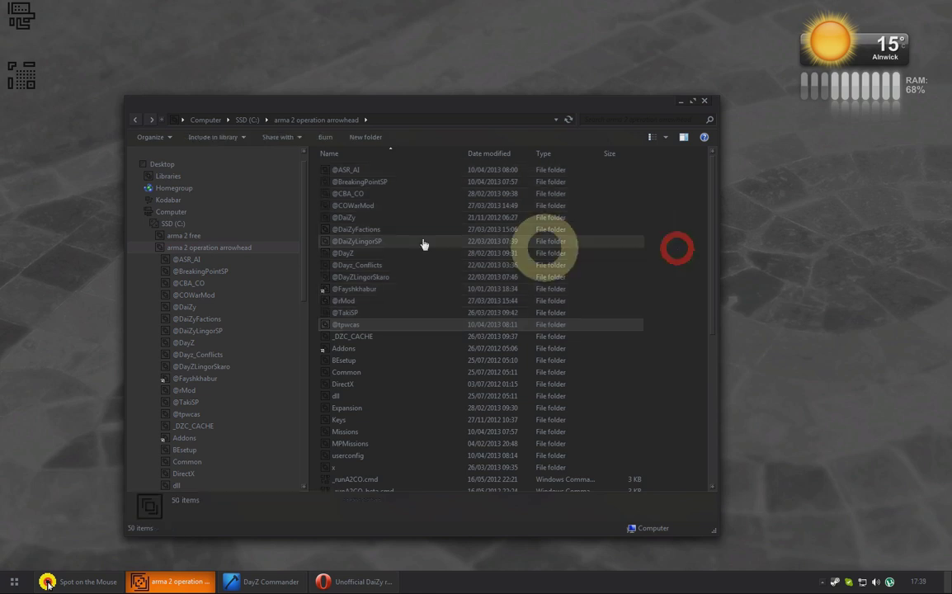
left_click(345, 251)
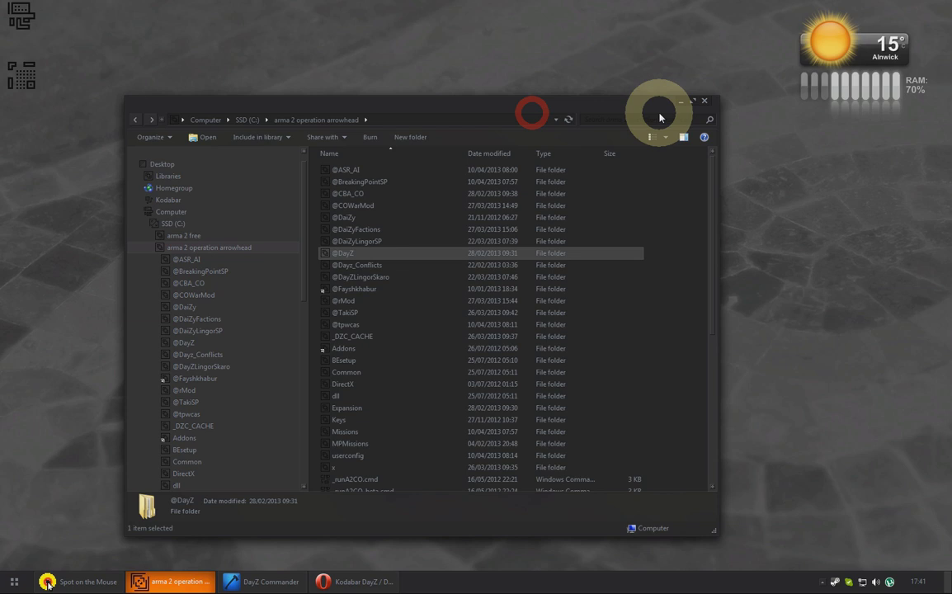
Switch to Opera and open the Unofficial DaiZy releases sub-forum
left_click(682, 104)
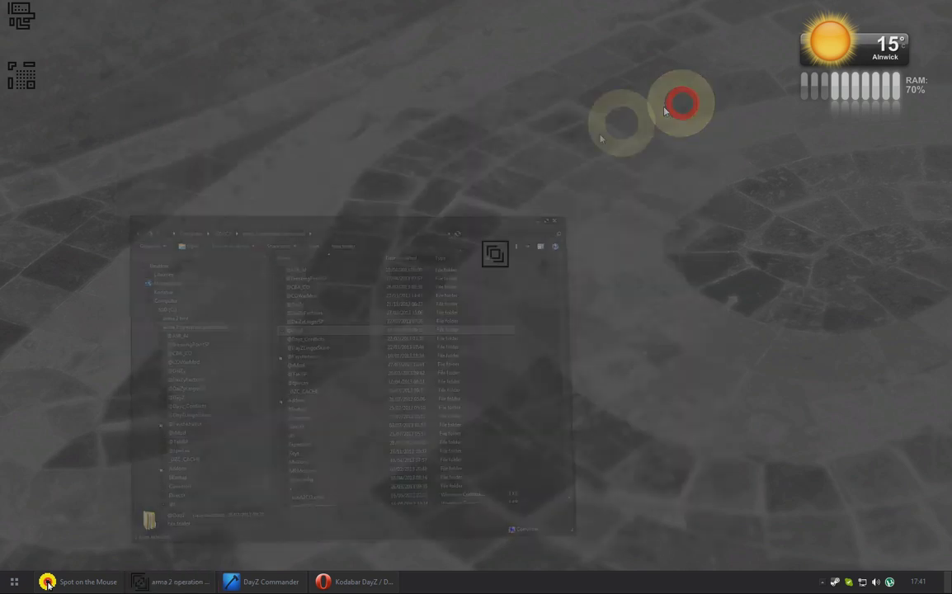
left_click(348, 582)
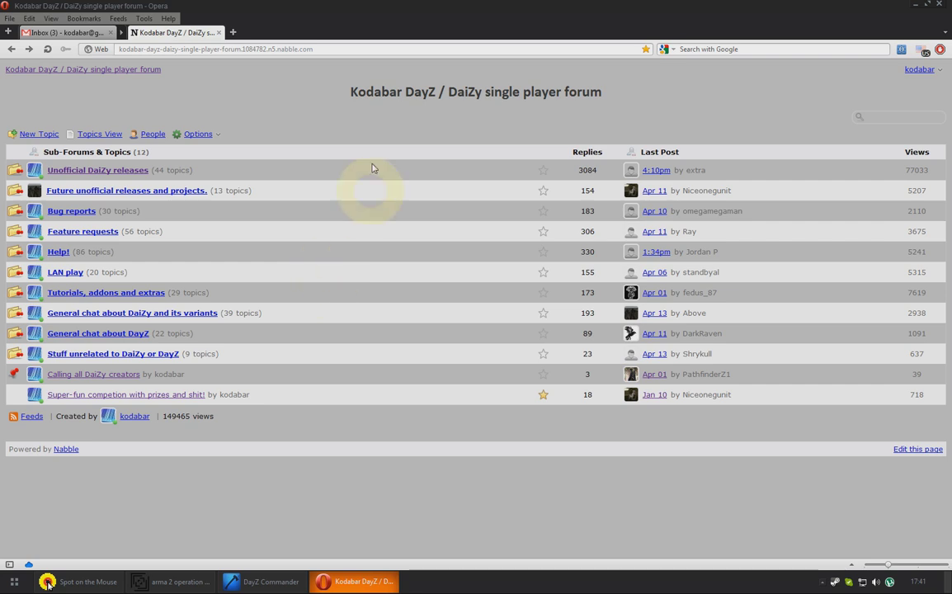
left_click(94, 173)
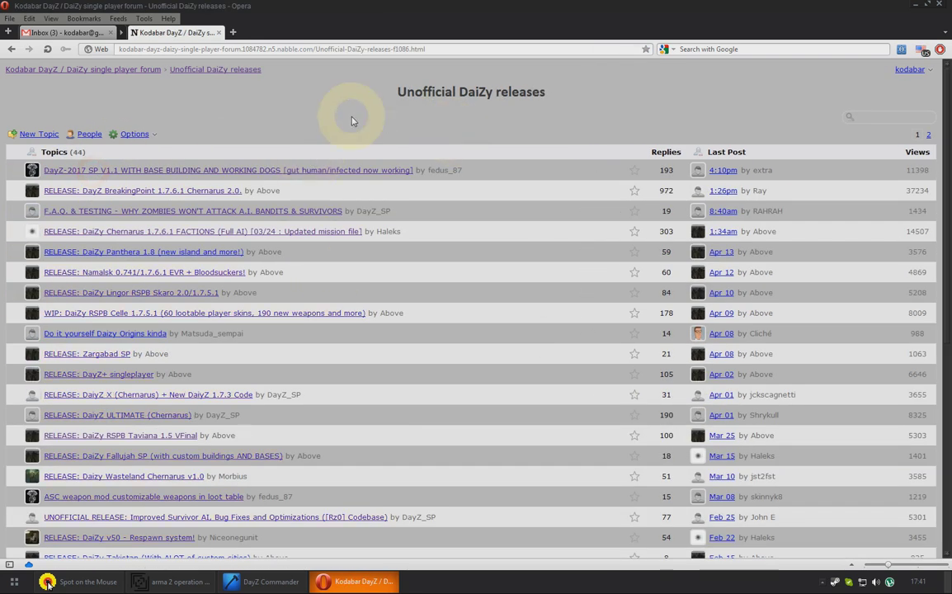
Find 'tav' on the page and open the DaiZy RSPB Taviana 1.5 VFinal topic
key("ctrl+f")
type("taviana")
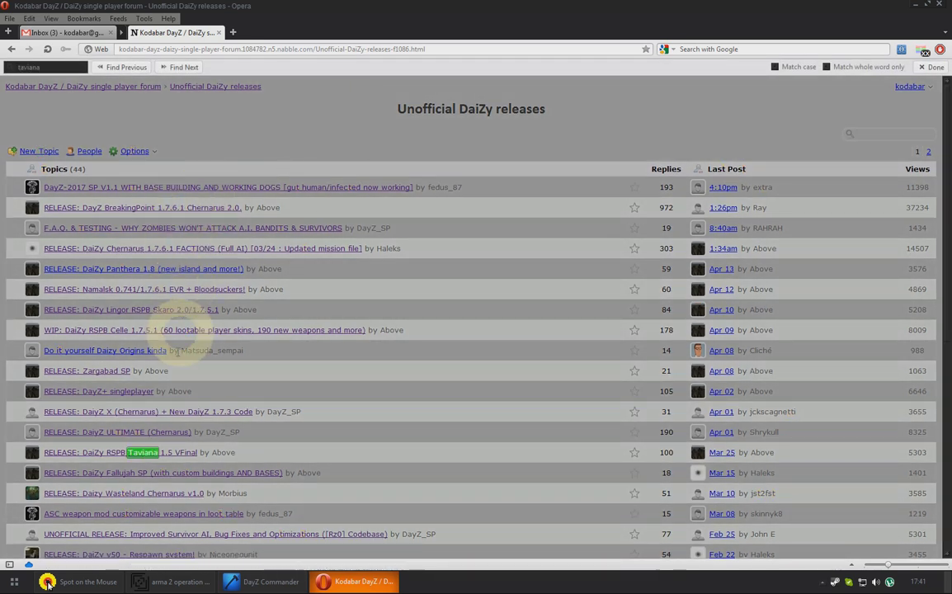
key("Escape")
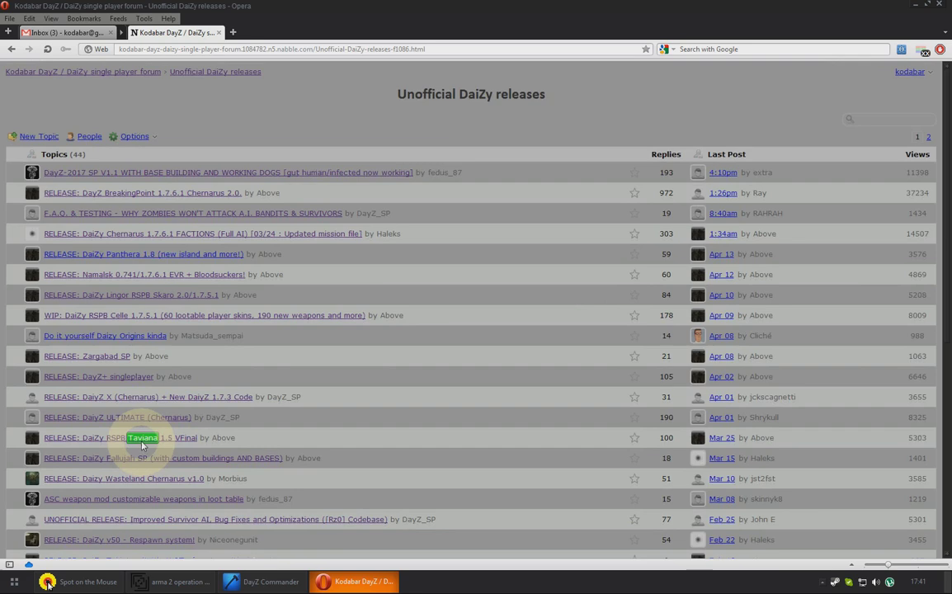
left_click(142, 438)
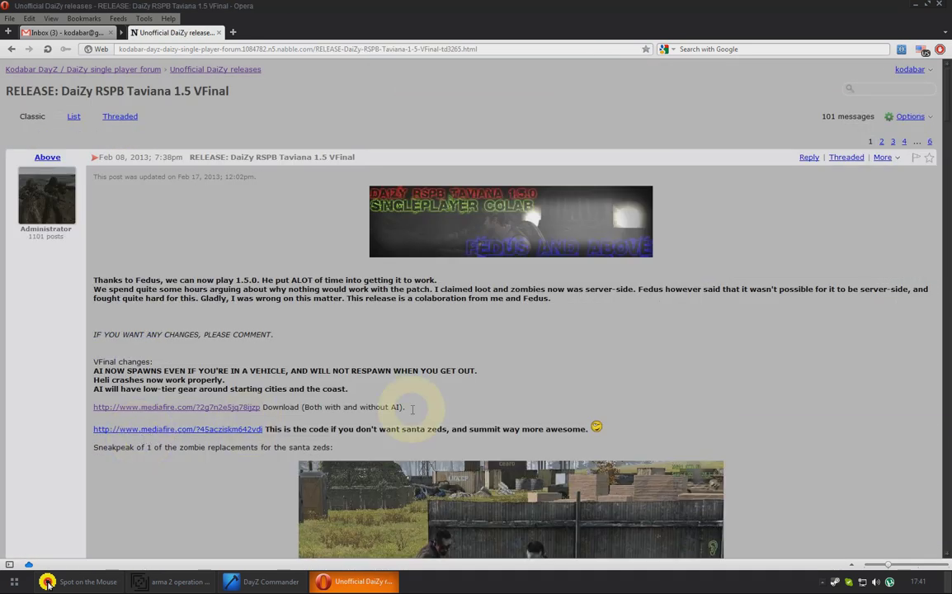
Scroll to the seven INSTRUCTIONS steps and highlight them, including the Download Taviana EU 1.5.0 step
scroll(204, 459, "down", 1)
scroll(204, 459, "down", 14)
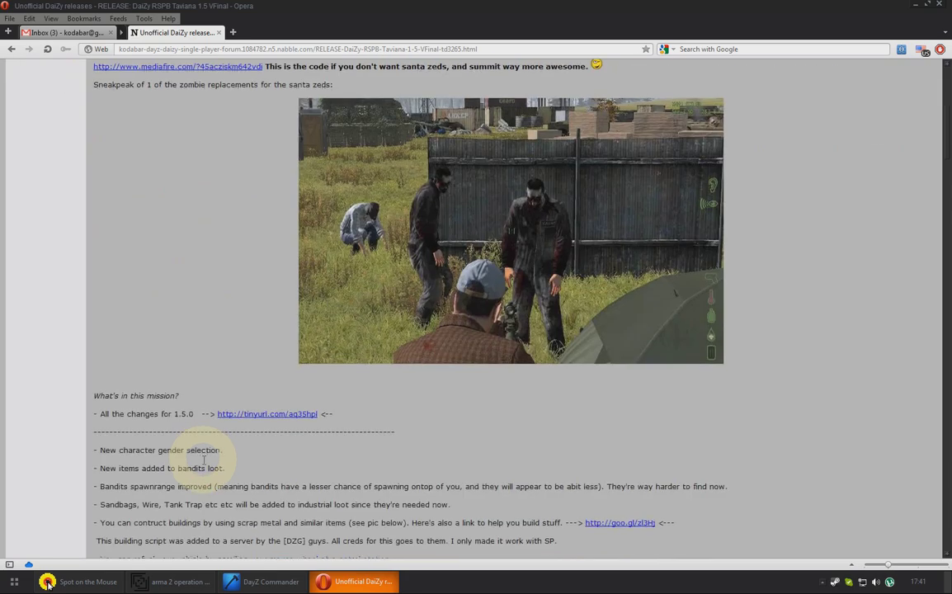
scroll(204, 460, "down", 6)
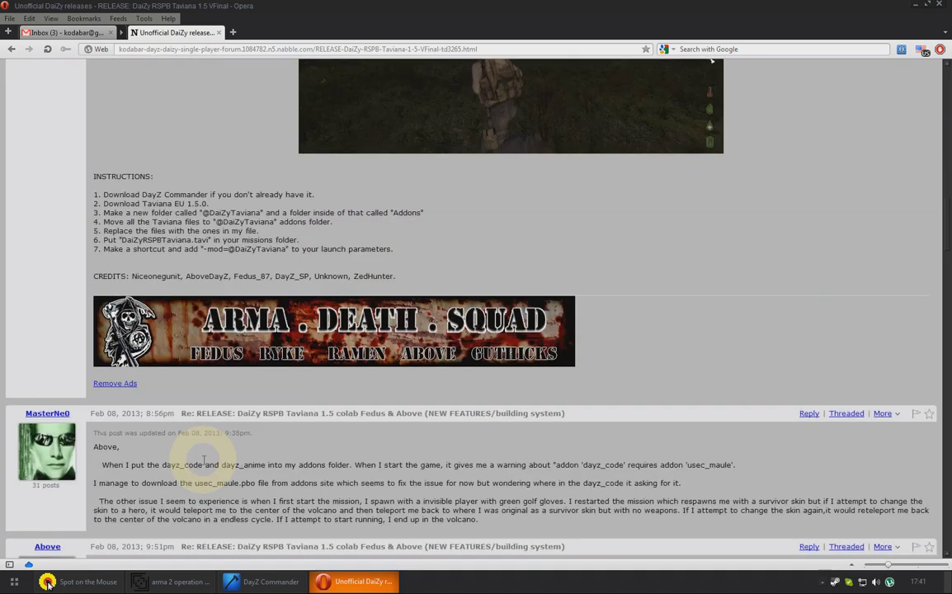
scroll(204, 460, "up", 2)
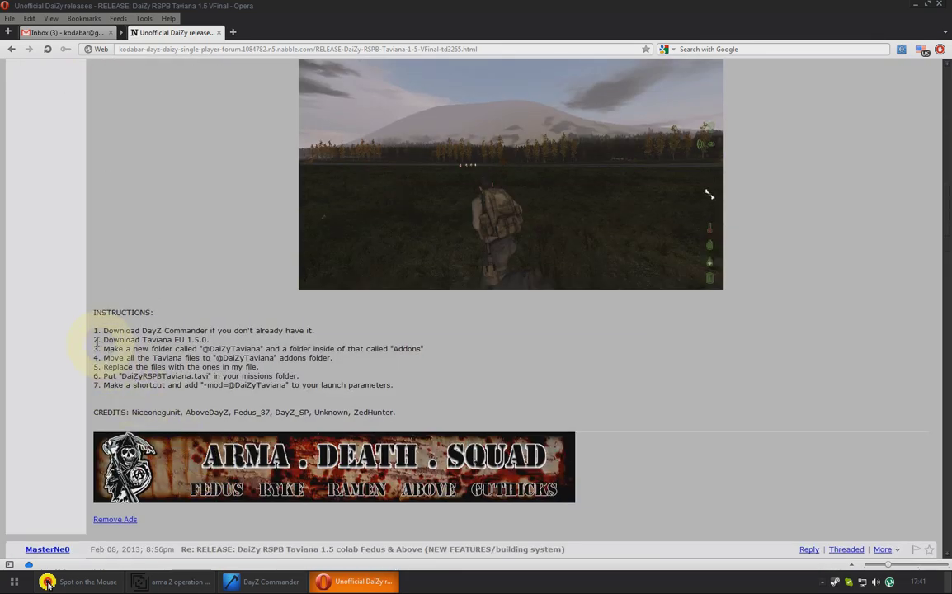
left_click_drag(94, 332, 401, 386)
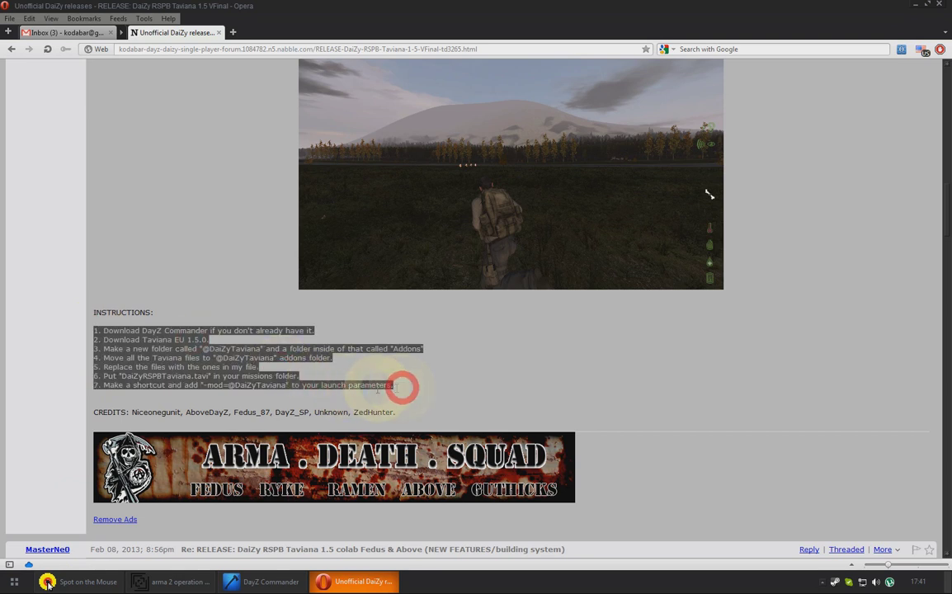
left_click(483, 371)
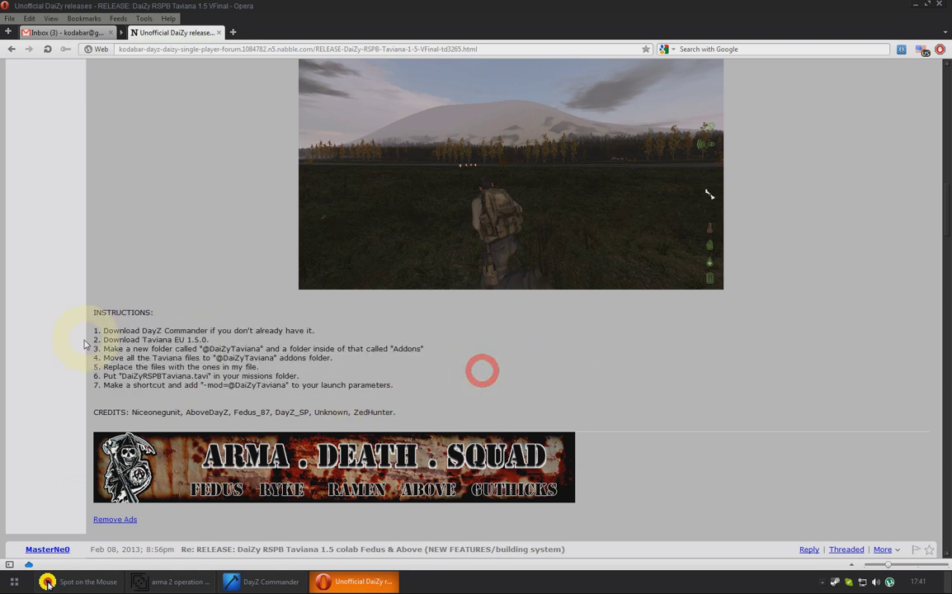
left_click_drag(95, 339, 210, 339)
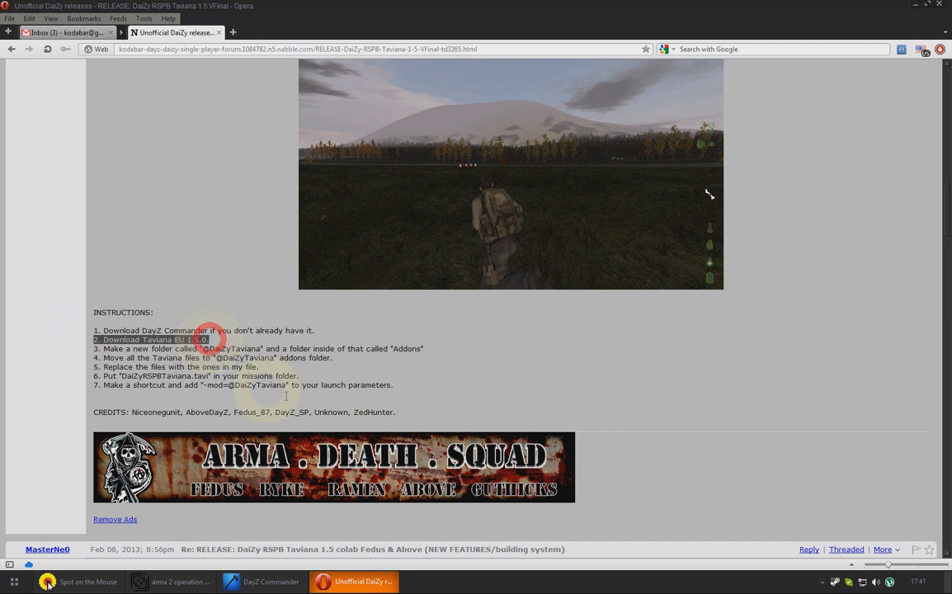
left_click(255, 338)
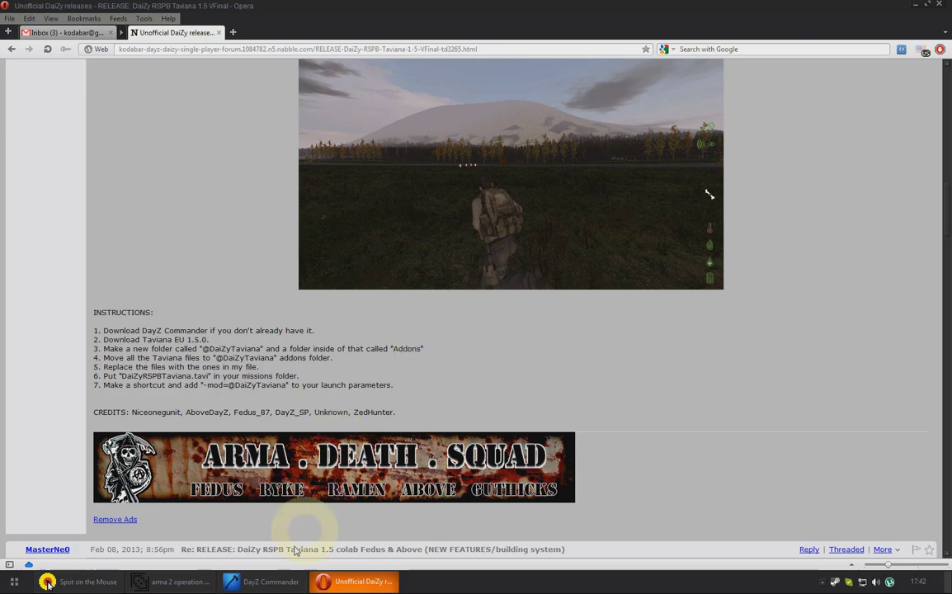
Start installing DayZ Taviana (DayZLand.eu) from DayZ Commander's install/update list
left_click(263, 581)
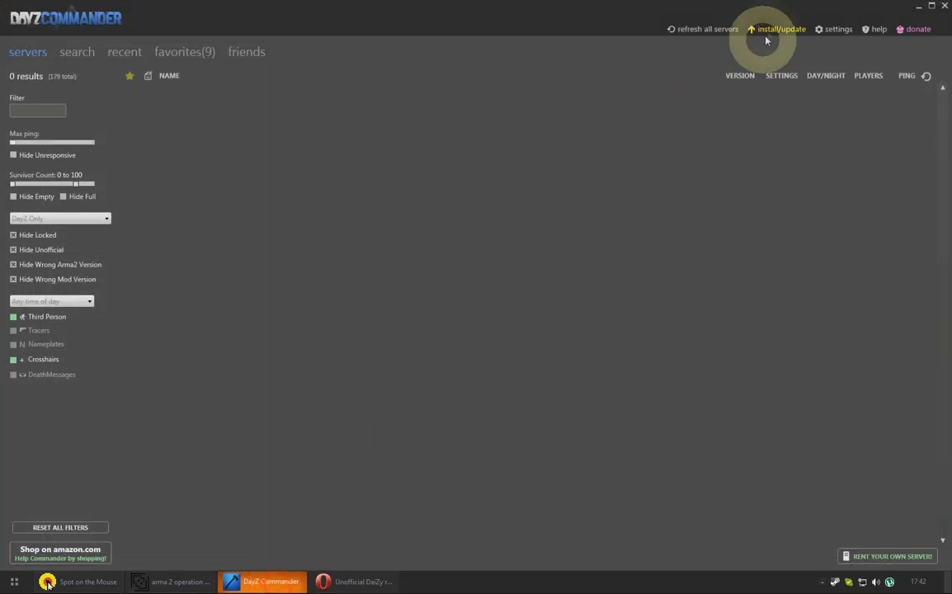
left_click(770, 31)
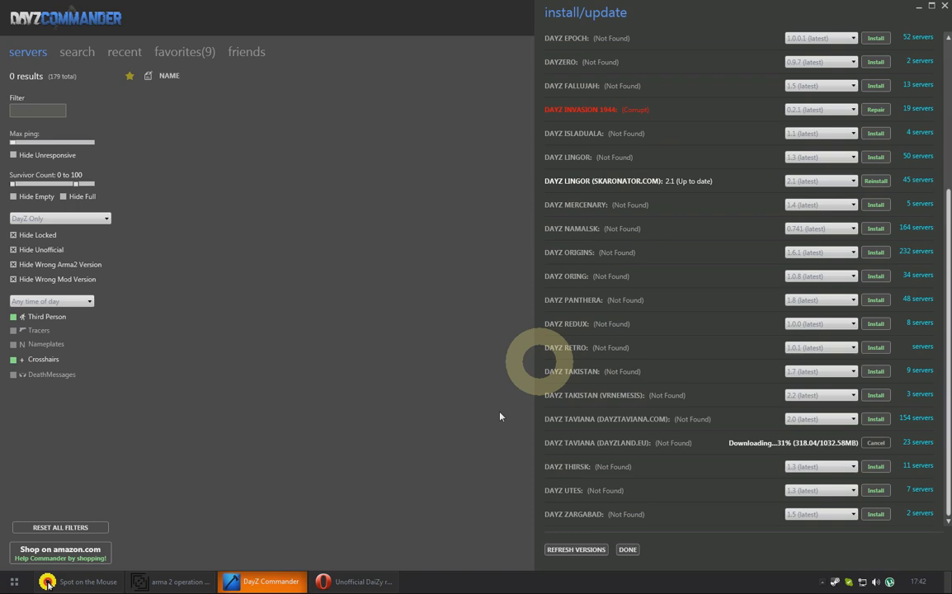
left_click(626, 550)
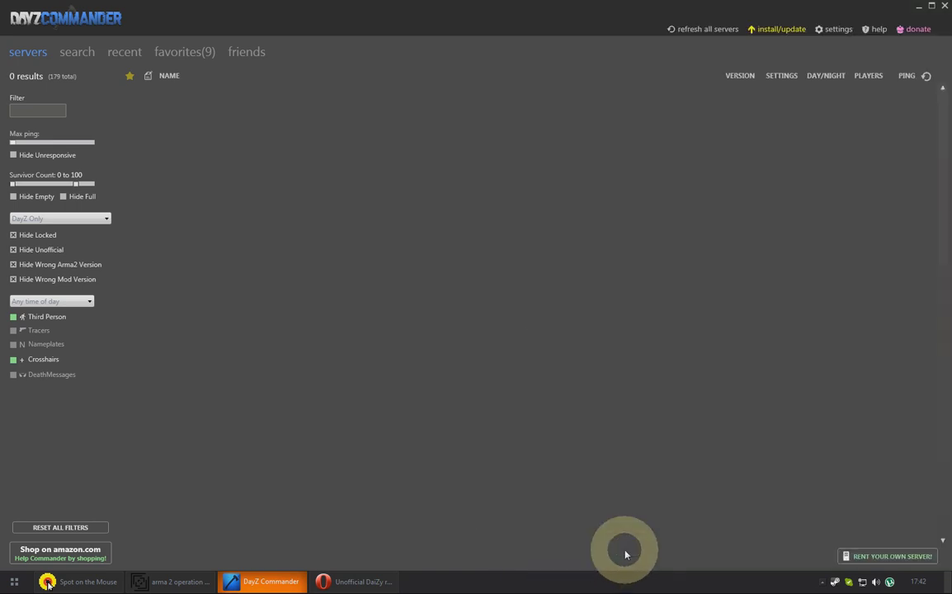
Return to Opera and open the first MediaFire link for the Taviana zip in a new tab
left_click(257, 583)
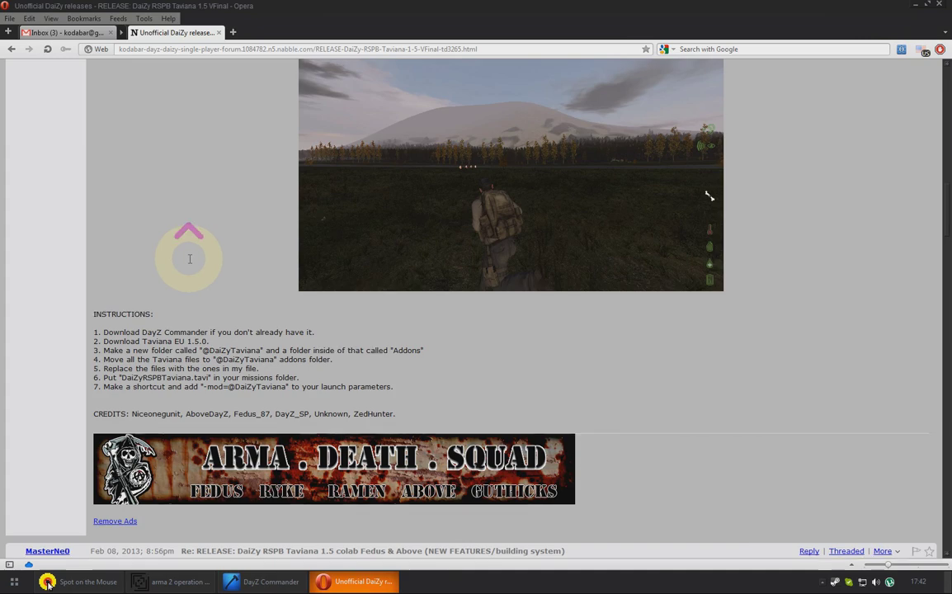
scroll(189, 259, "up", 10)
scroll(189, 259, "up", 13)
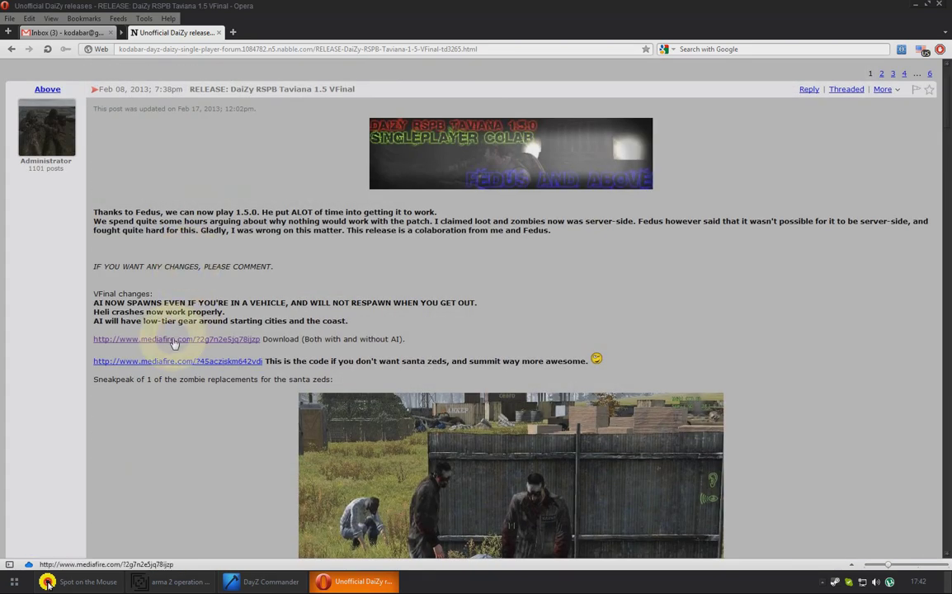
middle_click(174, 338)
left_click(273, 35)
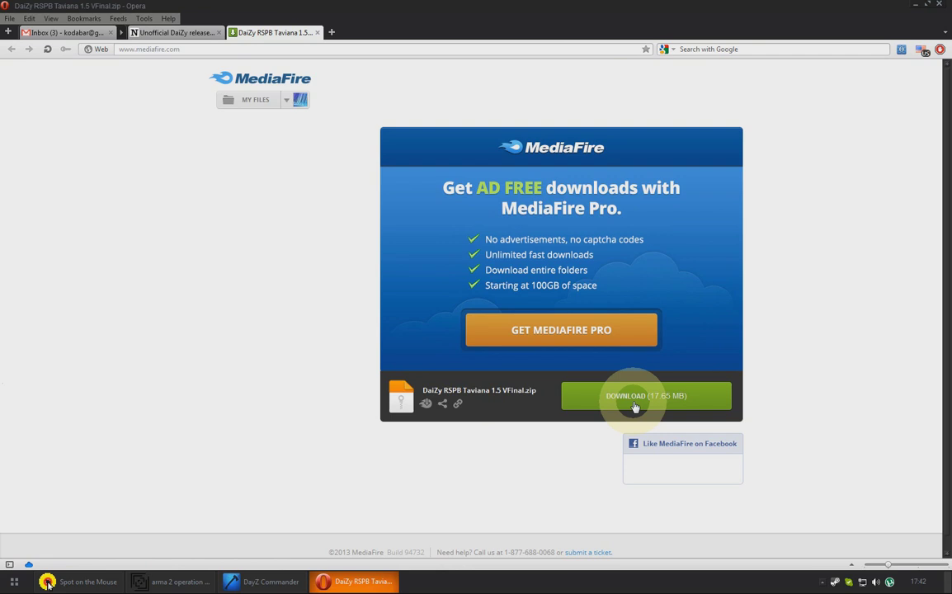
Save the 17.7 MB DaiZy RSPB Taviana 1.5 VFinal.zip into Temp and close the MediaFire tab
left_click(635, 403)
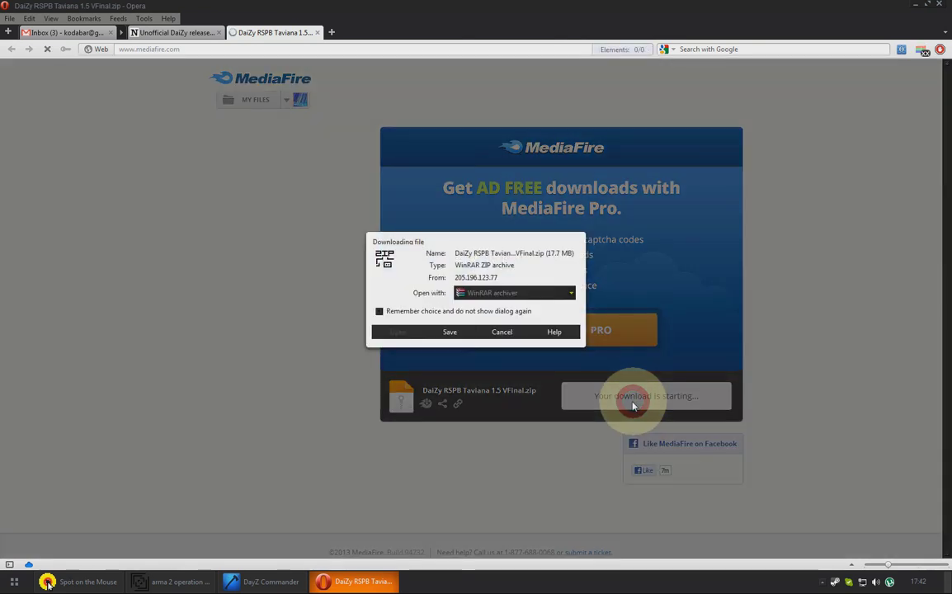
left_click(446, 332)
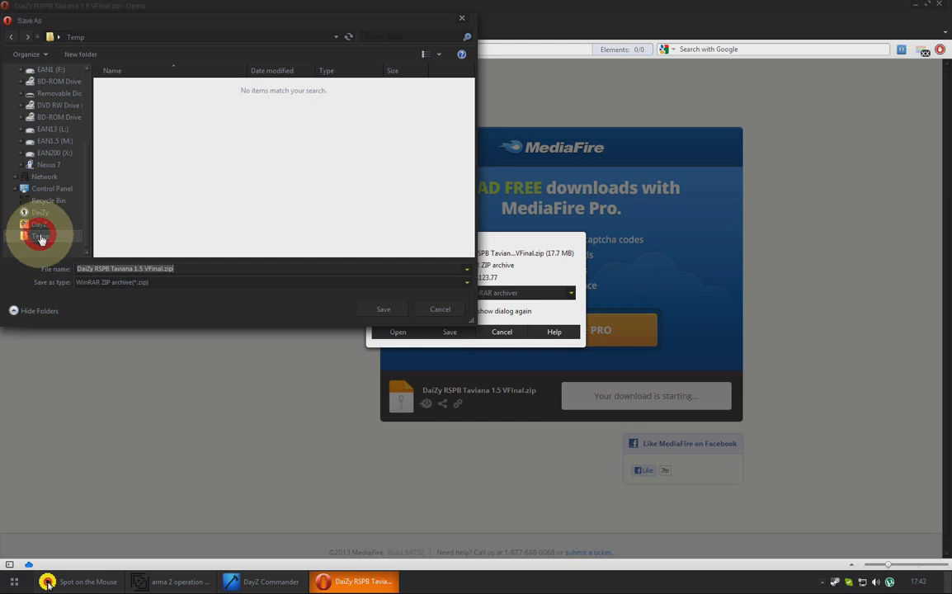
left_click(41, 237)
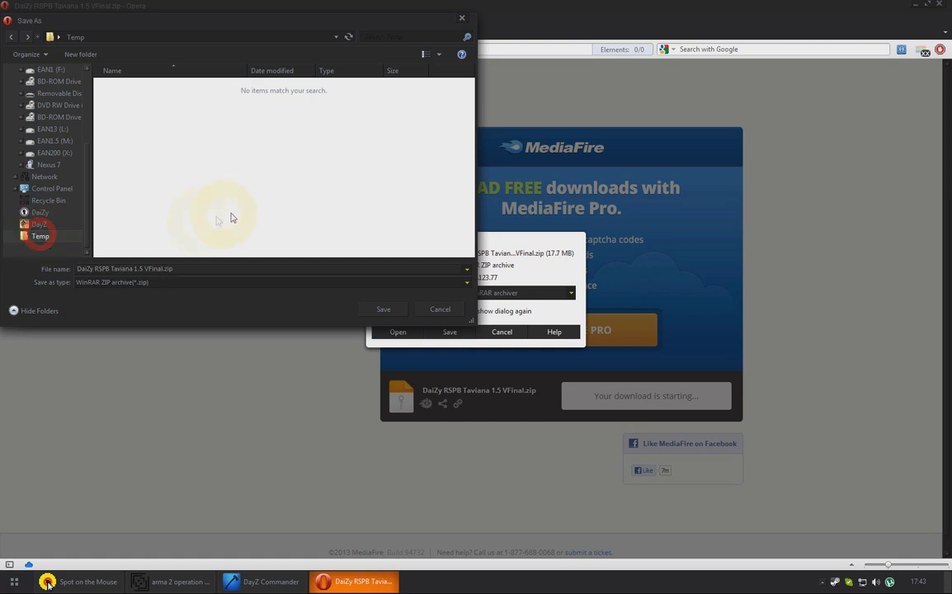
left_click(383, 308)
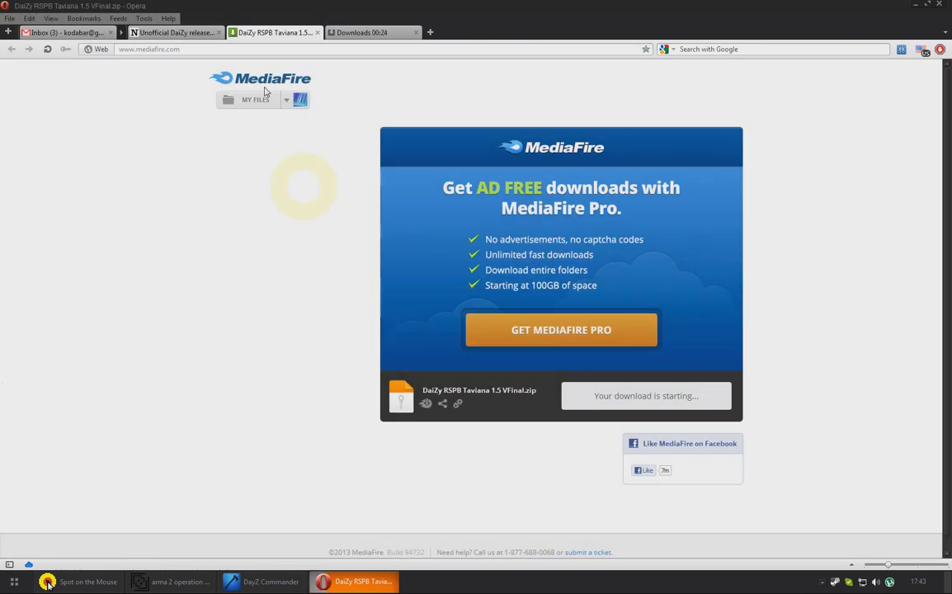
middle_click(257, 33)
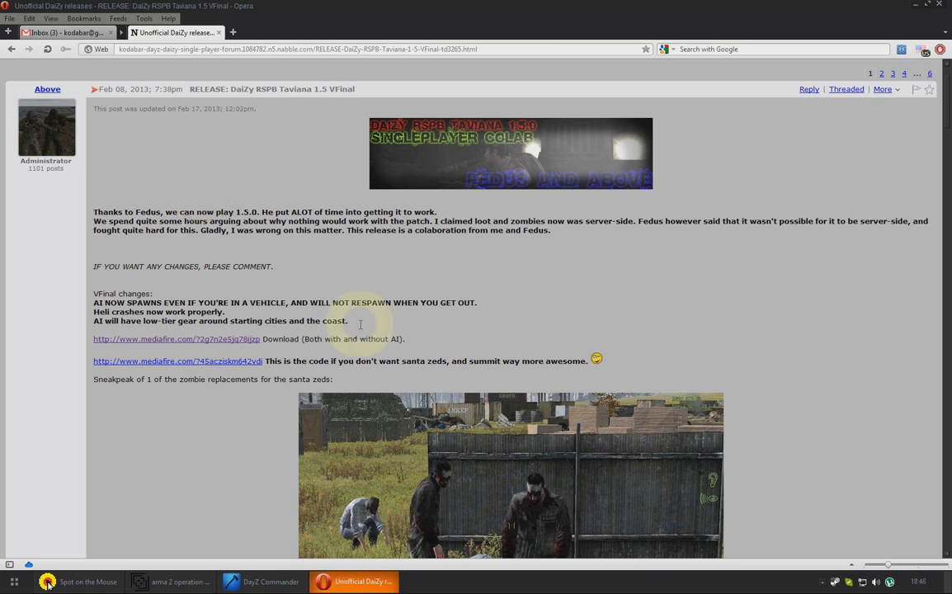
Confirm DayZ Taviana (DayZLand.eu) 1.5.1 is up to date in DayZ Commander, then restore the game folder
left_click(268, 581)
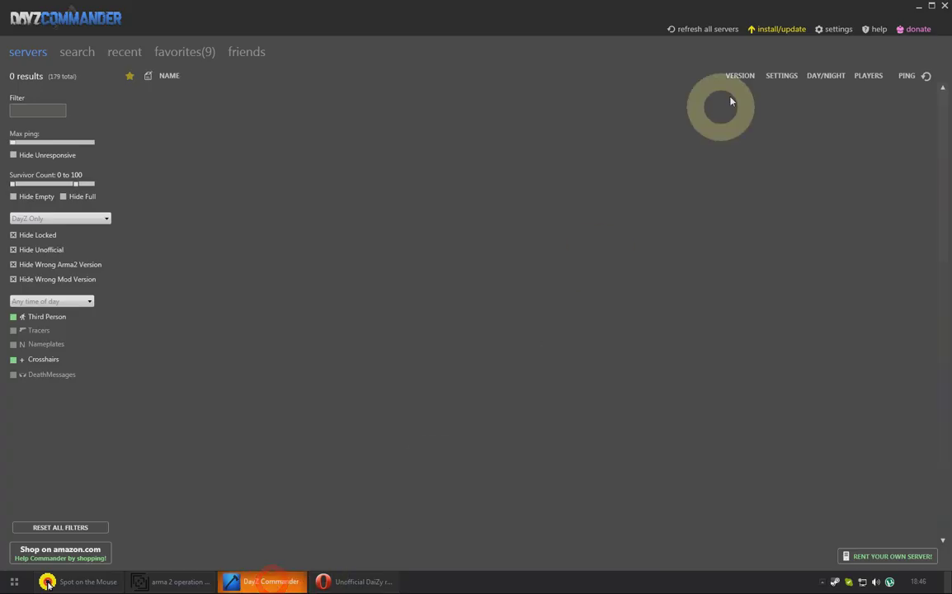
left_click(776, 29)
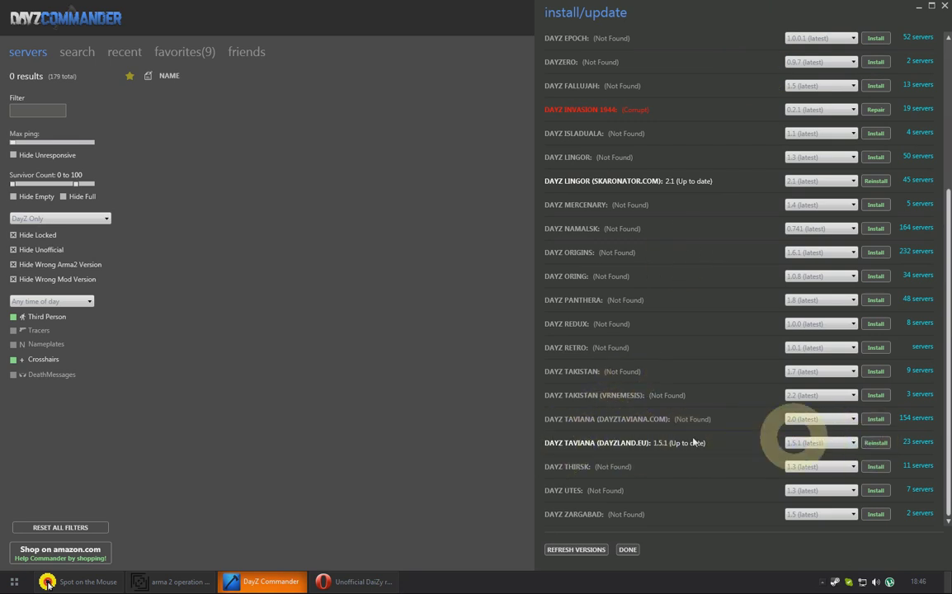
left_click(627, 549)
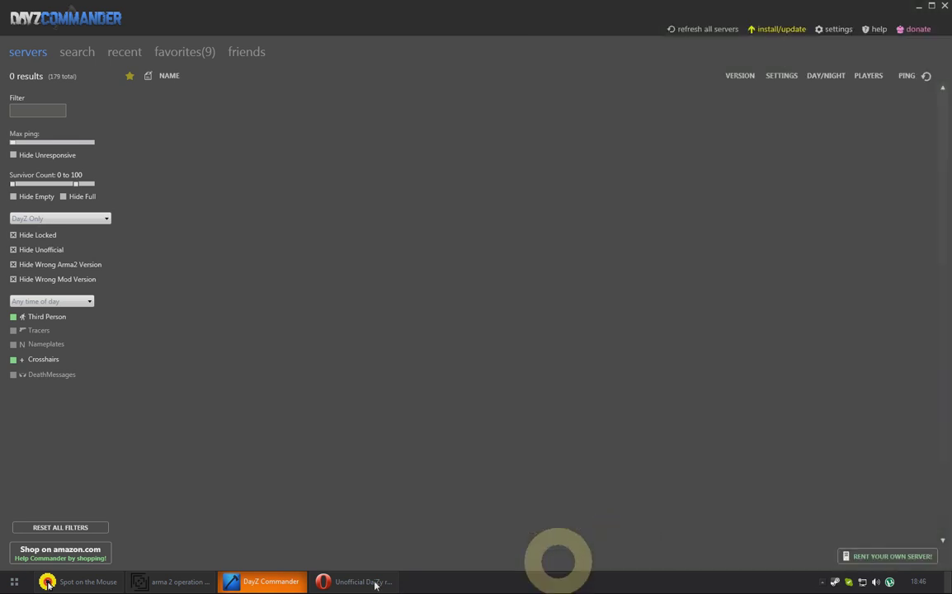
left_click(281, 581)
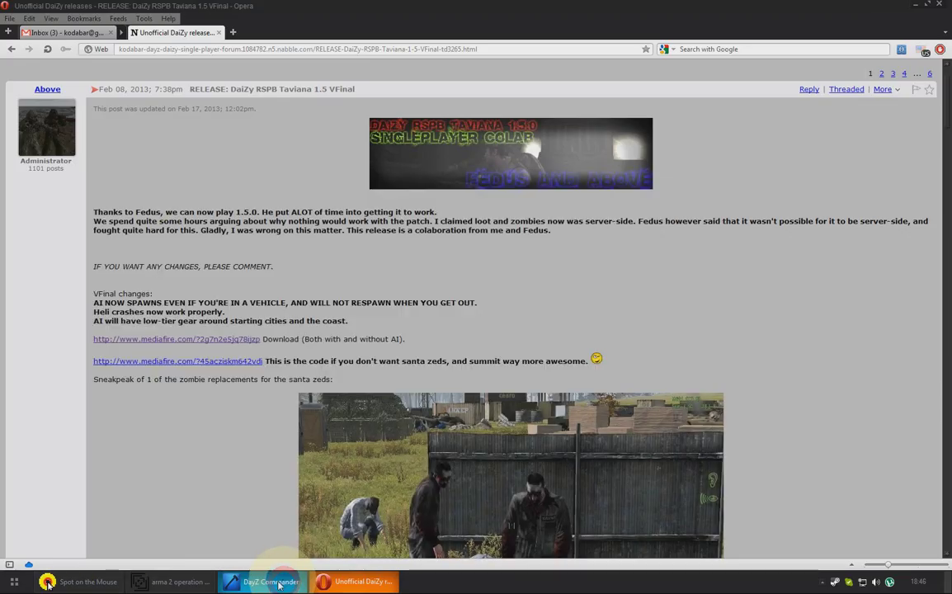
left_click(199, 586)
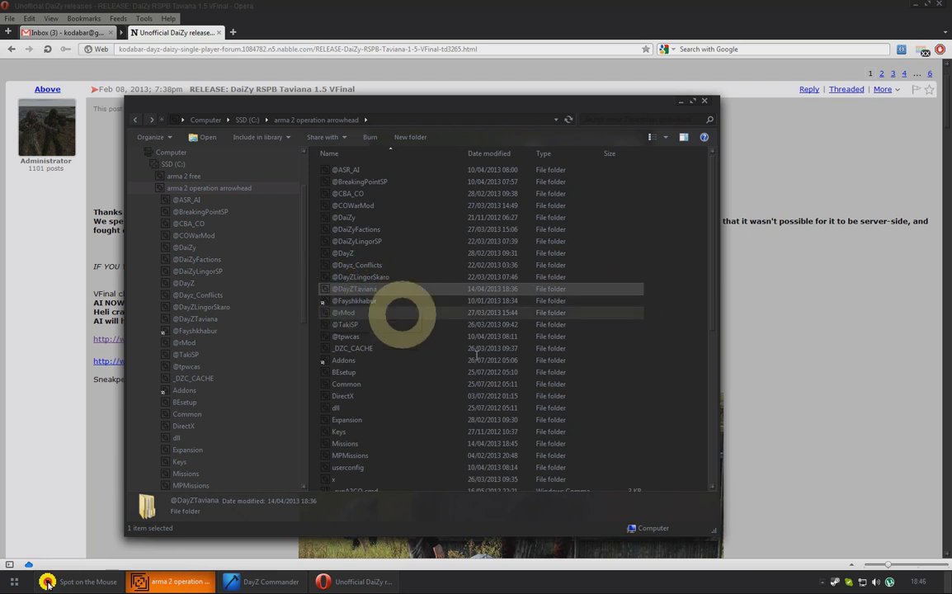
right_click(669, 372)
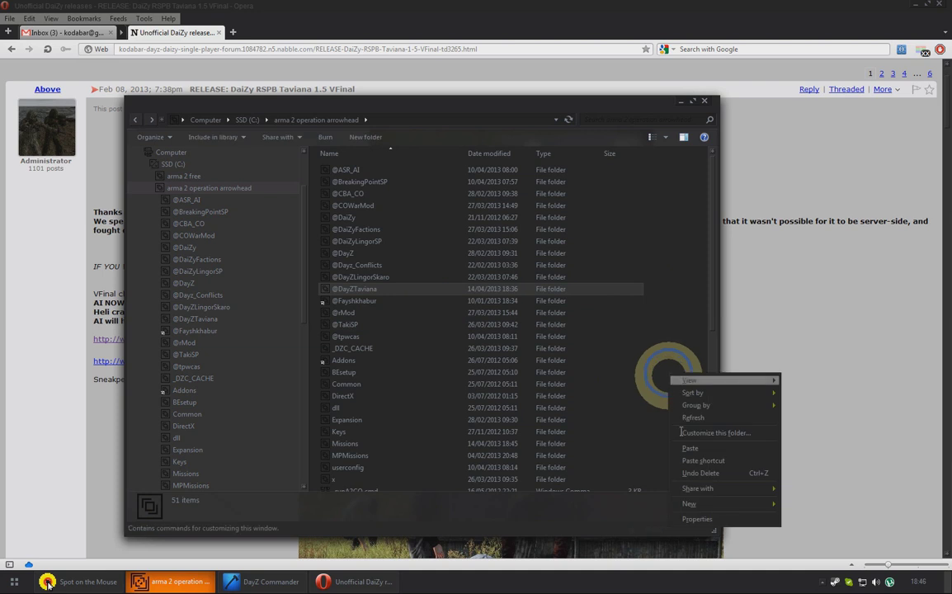
left_click(689, 503)
left_click(803, 339)
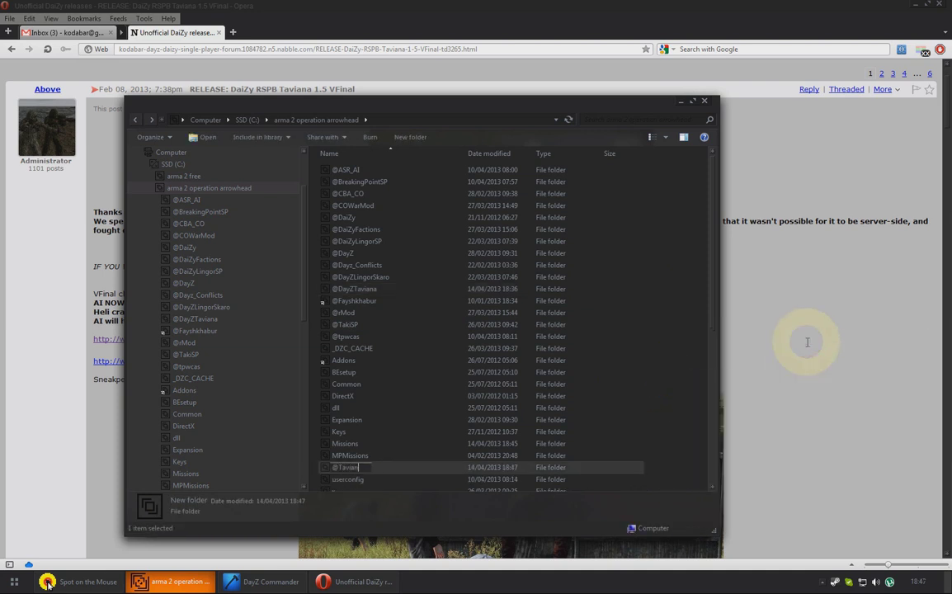
key("Return")
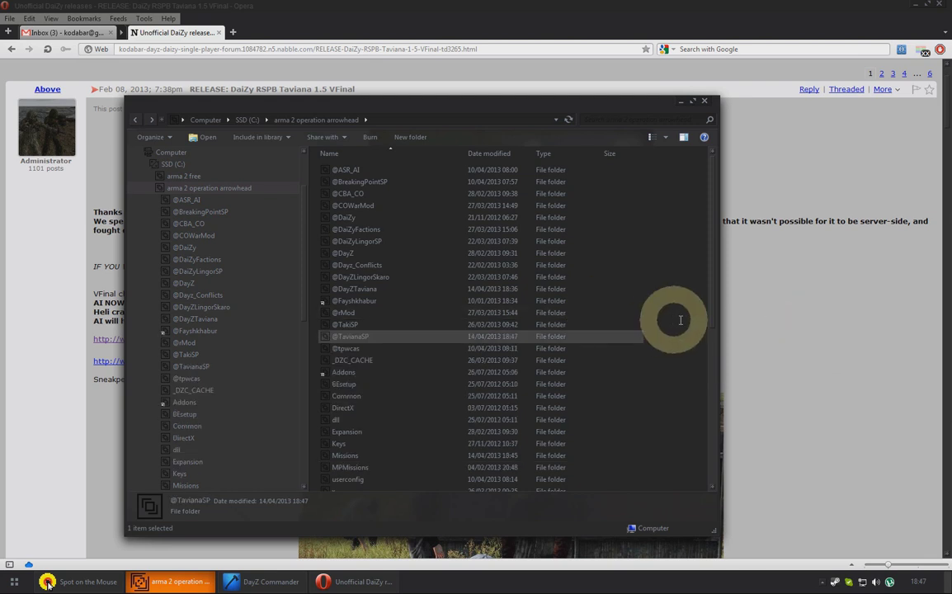
left_click(414, 255)
double_click(415, 255)
left_click(340, 181)
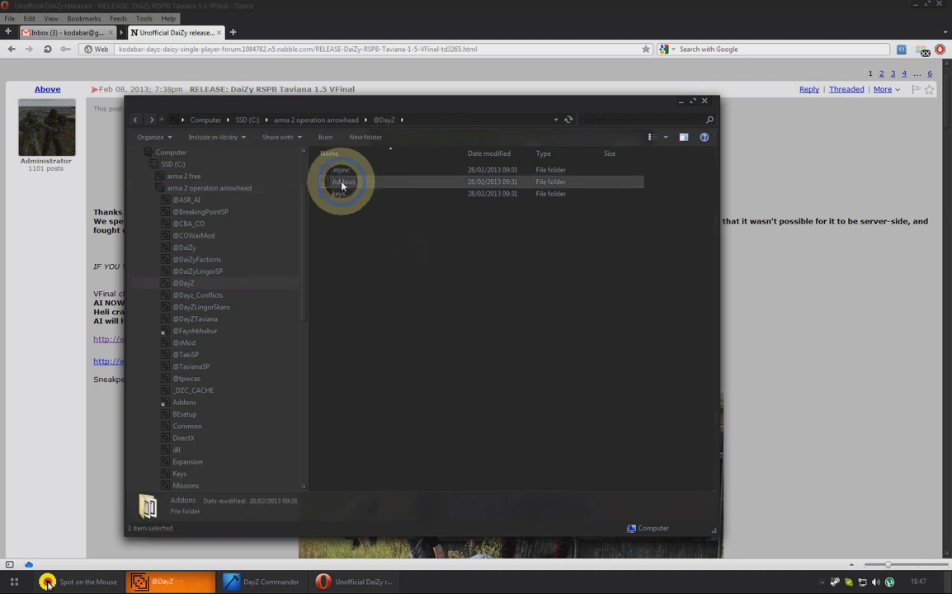
right_click(340, 183)
left_click(377, 452)
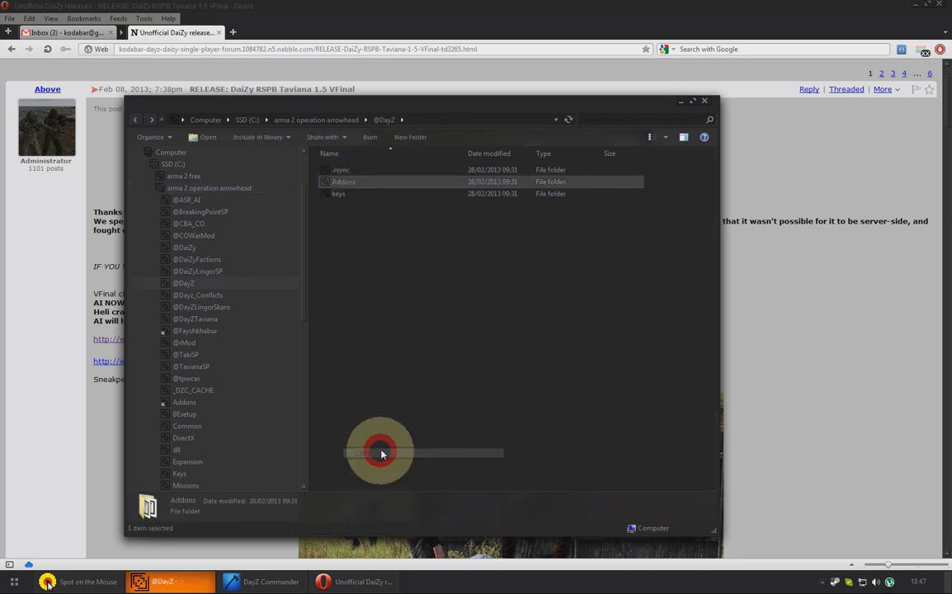
left_click(192, 189)
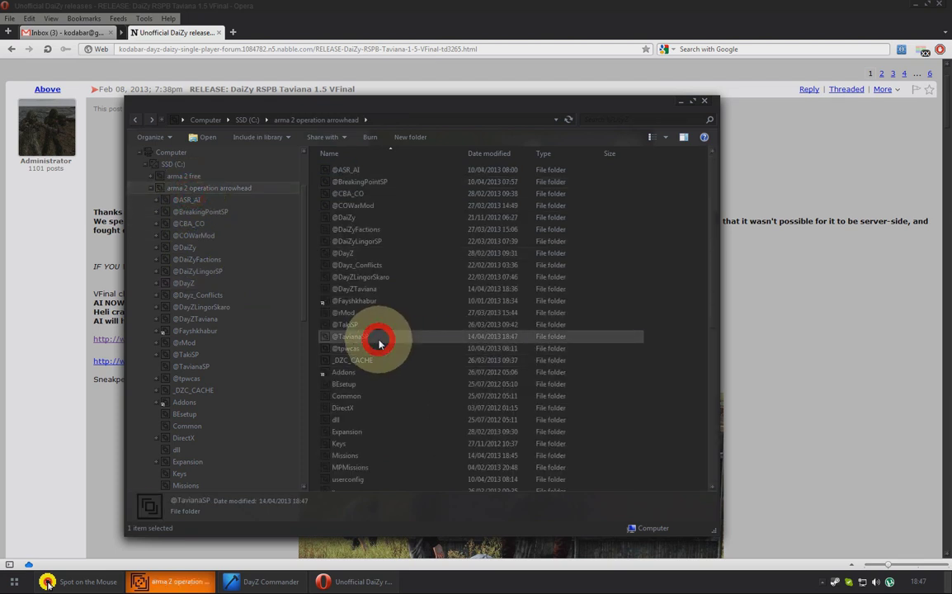
double_click(379, 340)
right_click(453, 287)
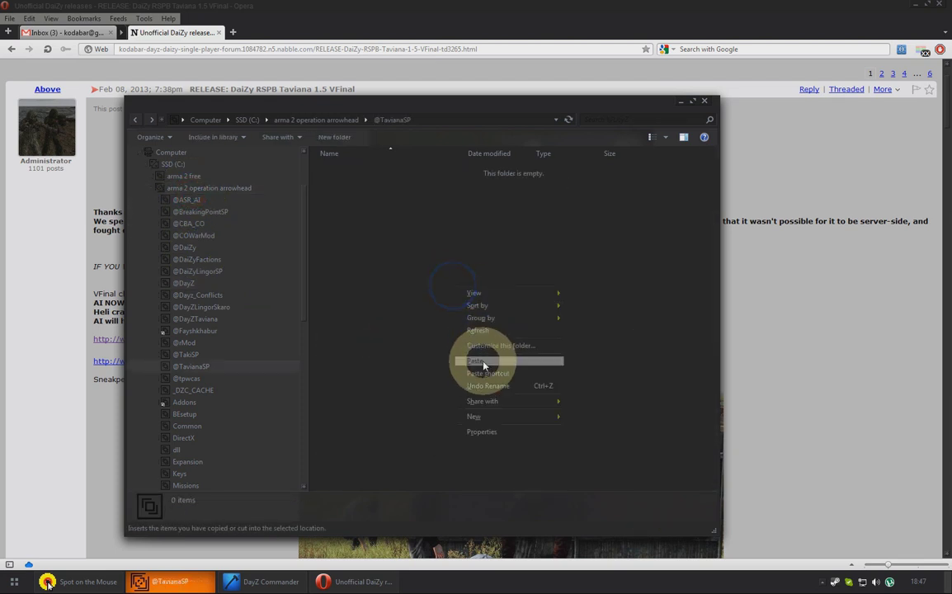
left_click(484, 364)
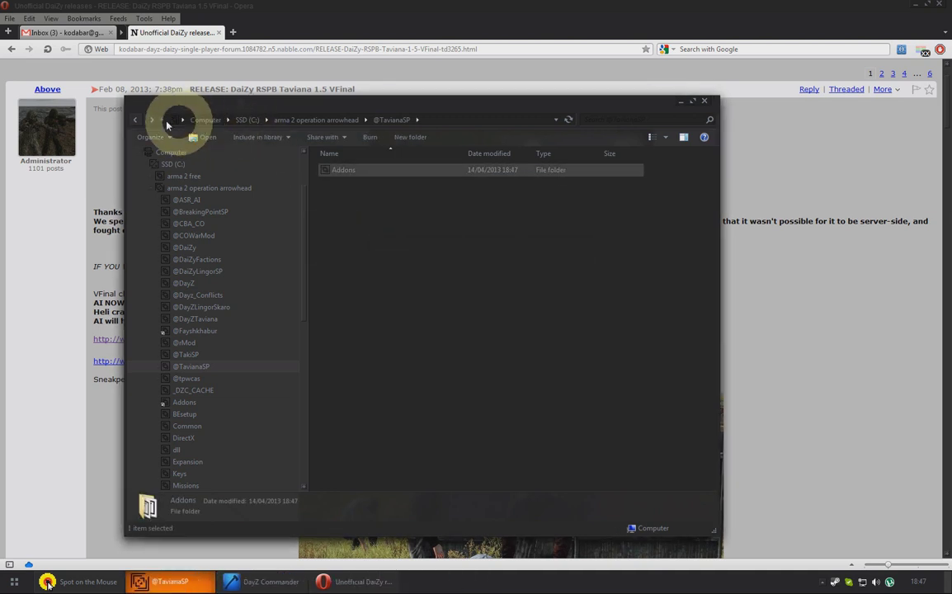
left_click(137, 121)
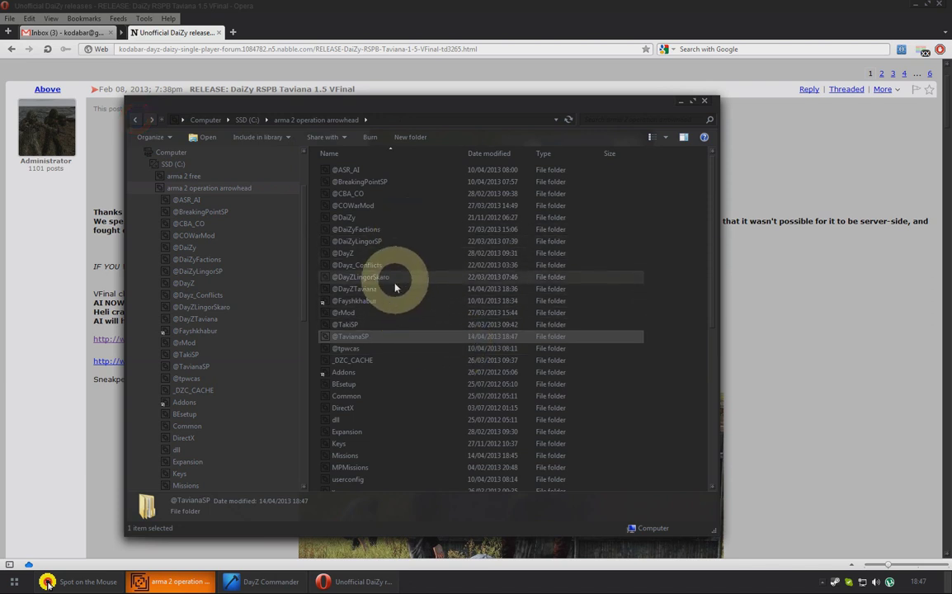
left_click(380, 291)
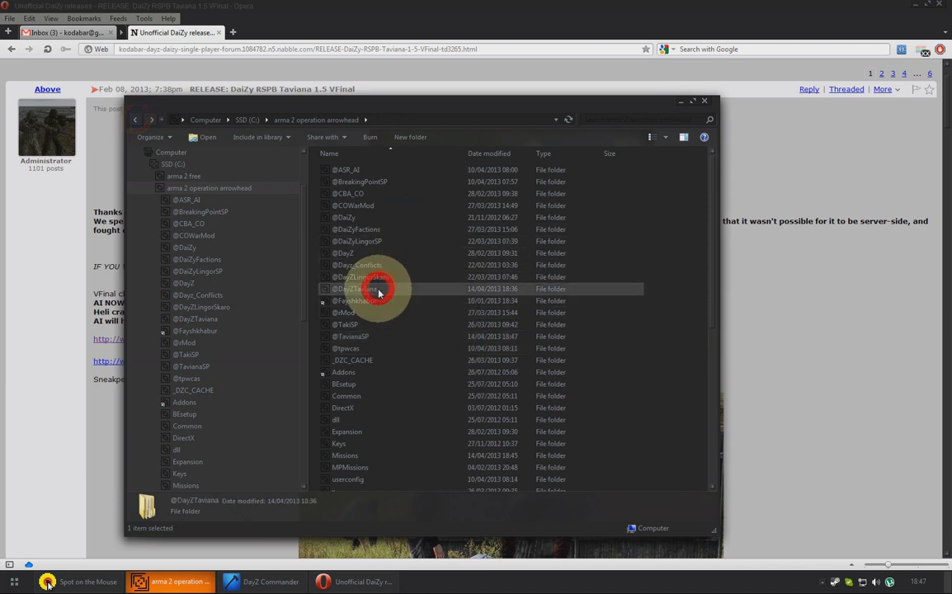
double_click(378, 291)
right_click(347, 175)
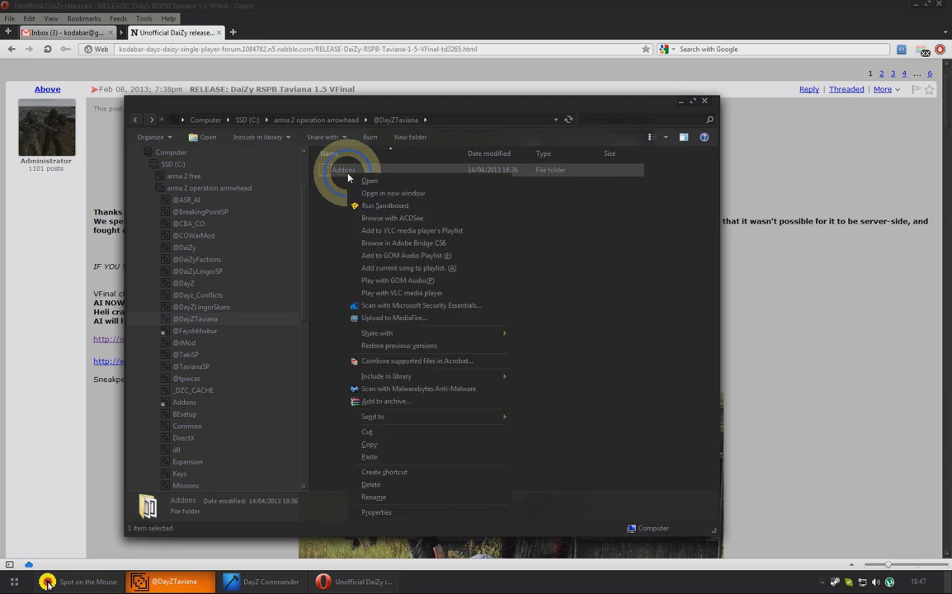
left_click(384, 446)
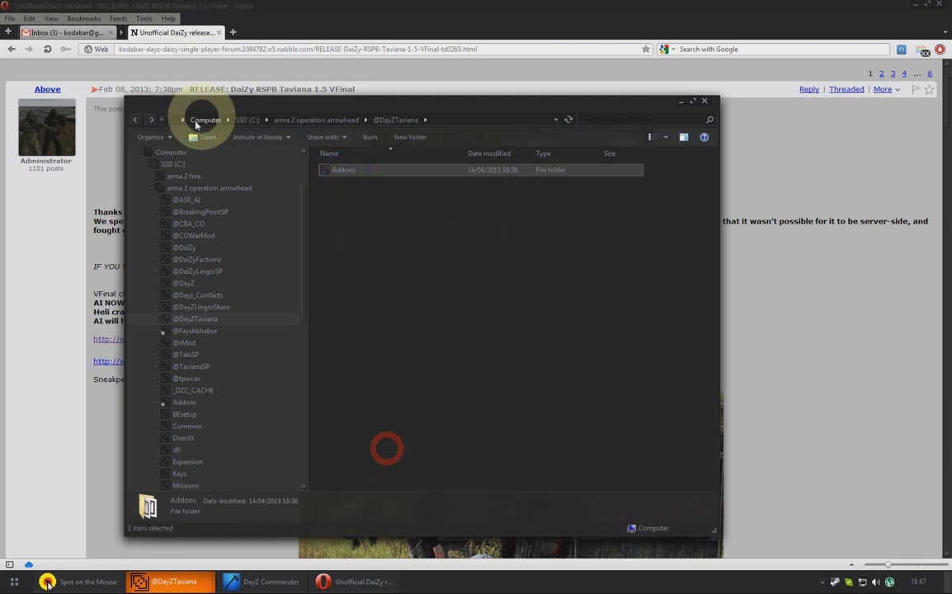
left_click(299, 119)
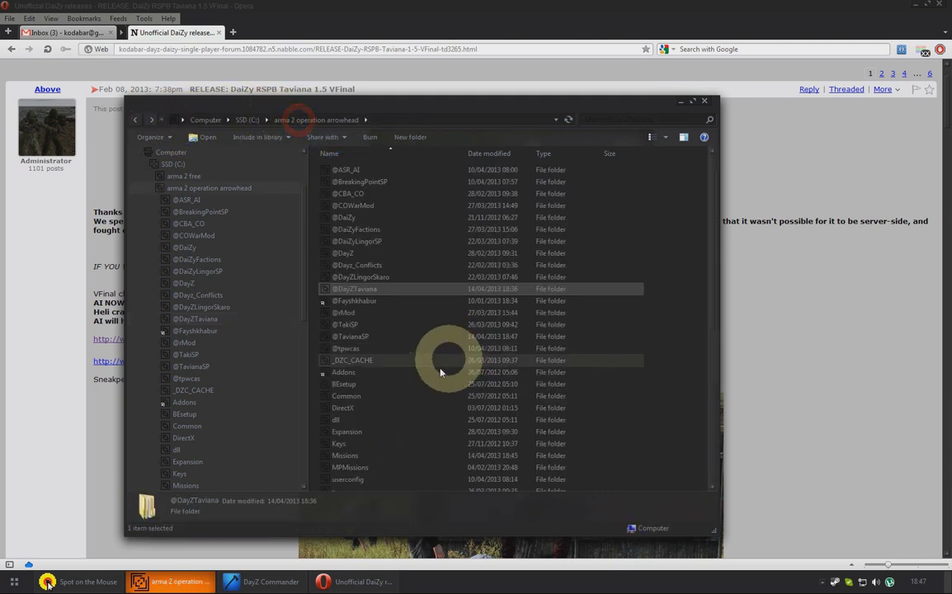
double_click(373, 337)
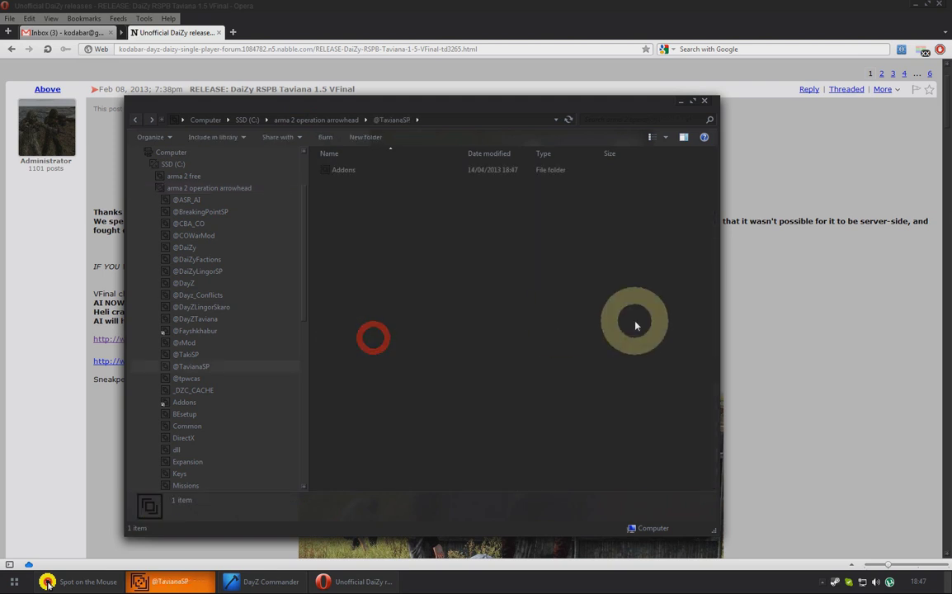
right_click(501, 298)
left_click(529, 372)
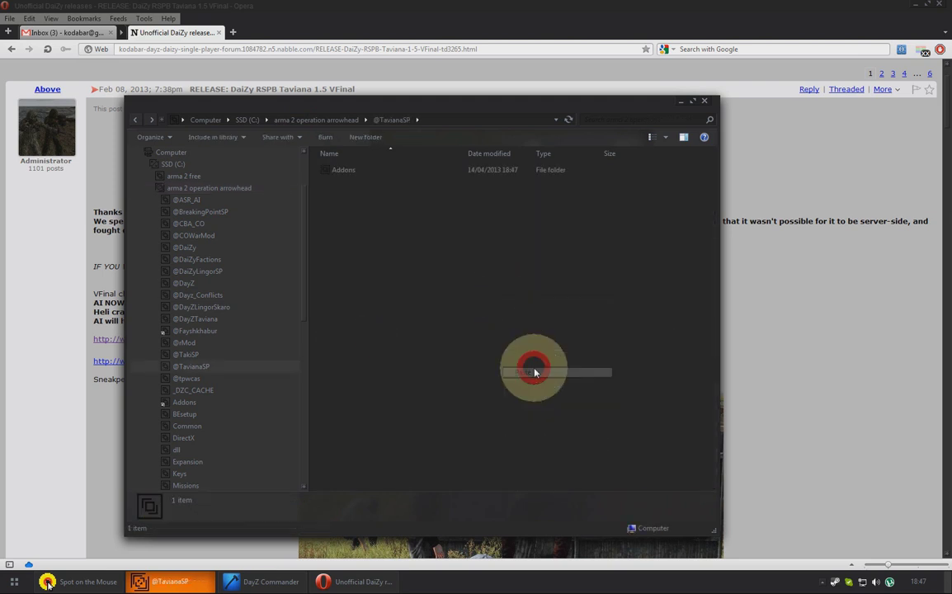
left_click(521, 413)
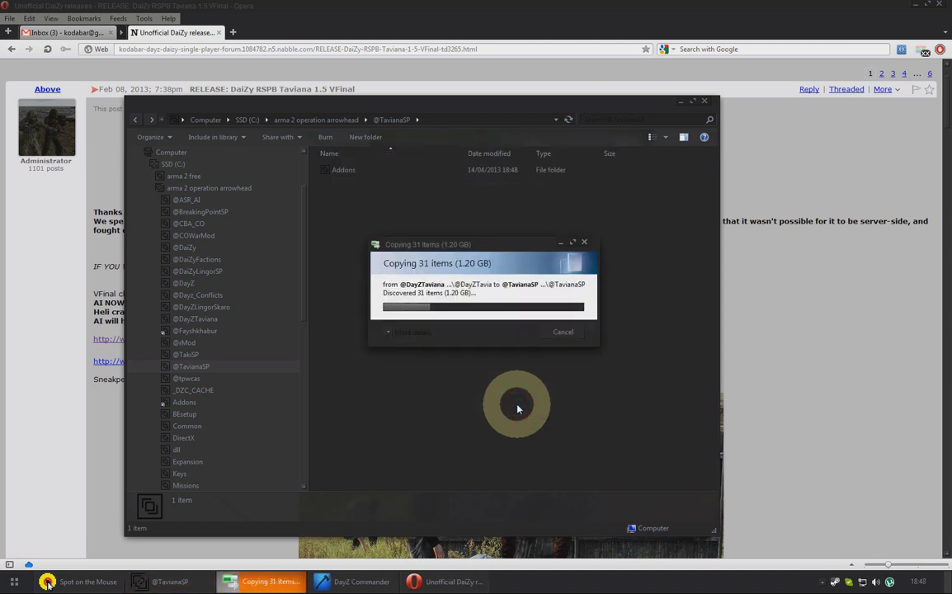
left_click(392, 333)
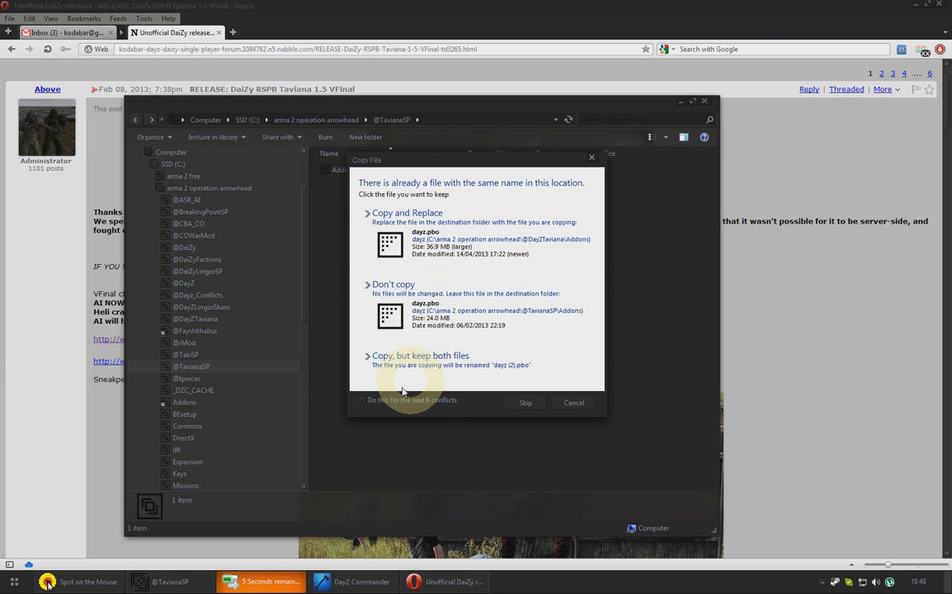
left_click(404, 234)
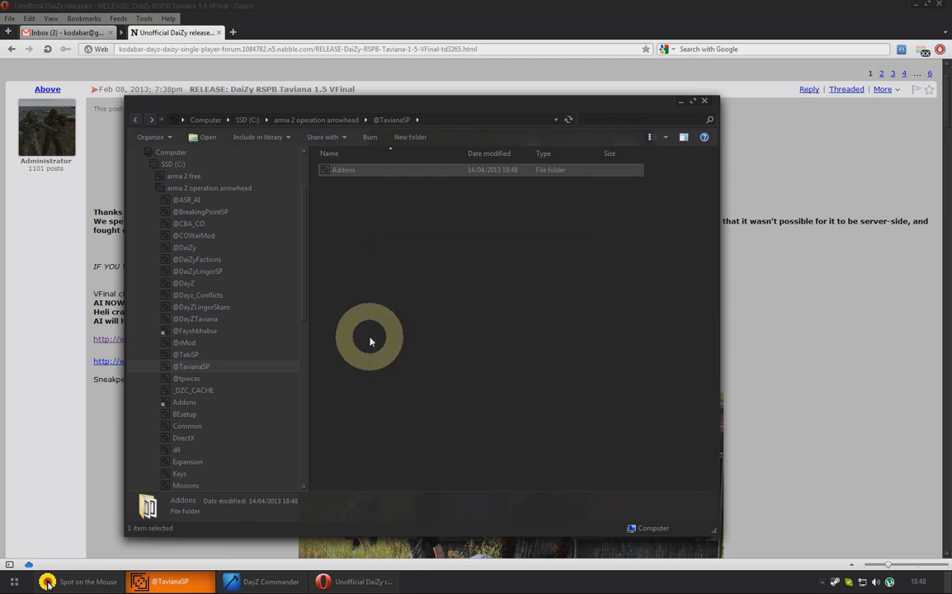
left_click(370, 341)
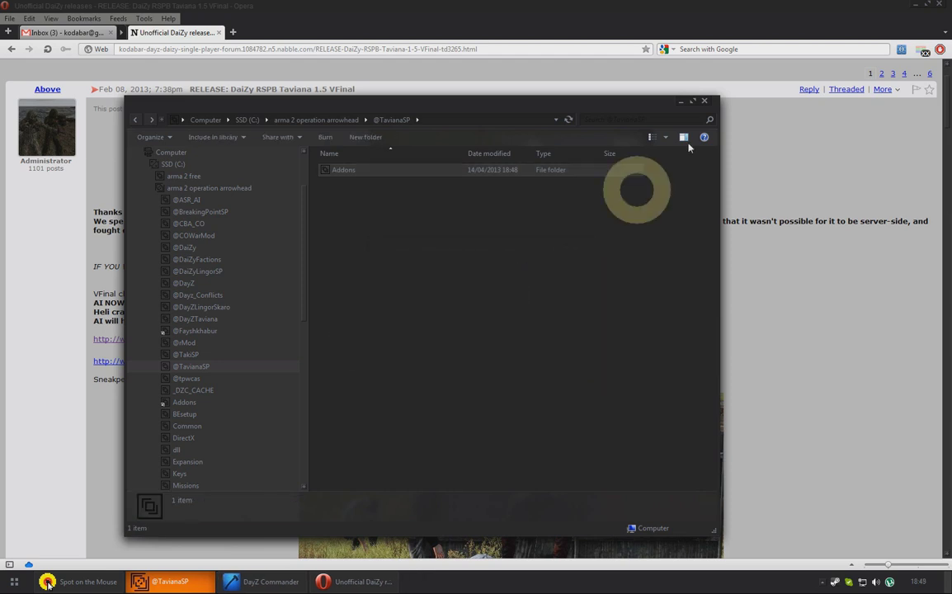
Open the DaiZy RSPB Taviana 1.5 VFinal zip from the desktop Temp folder
left_click(682, 103)
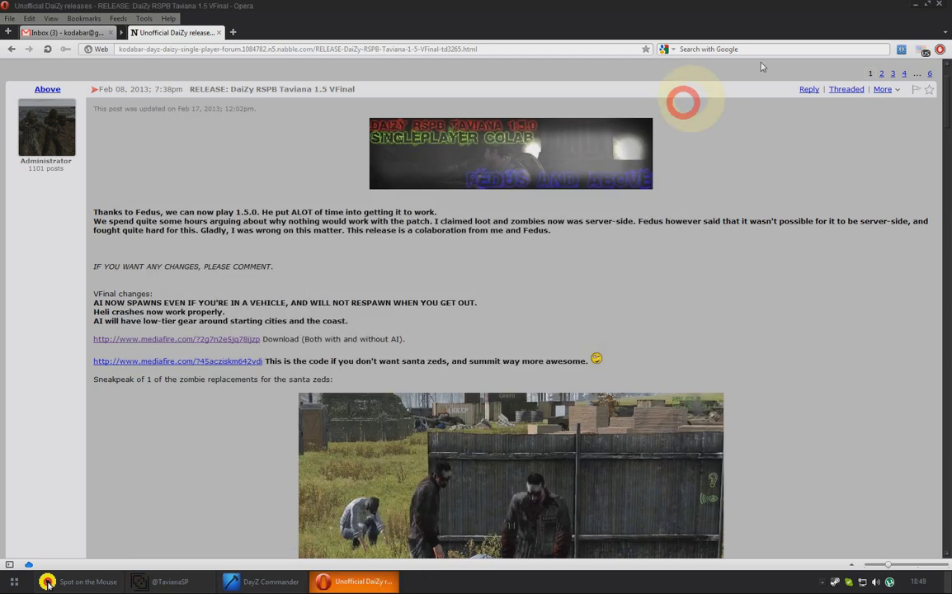
left_click(916, 7)
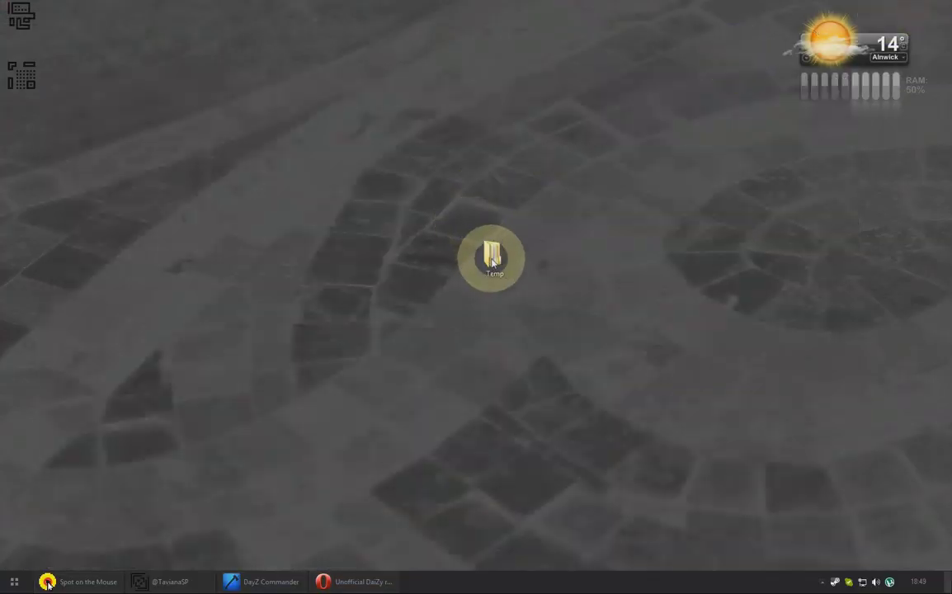
double_click(492, 258)
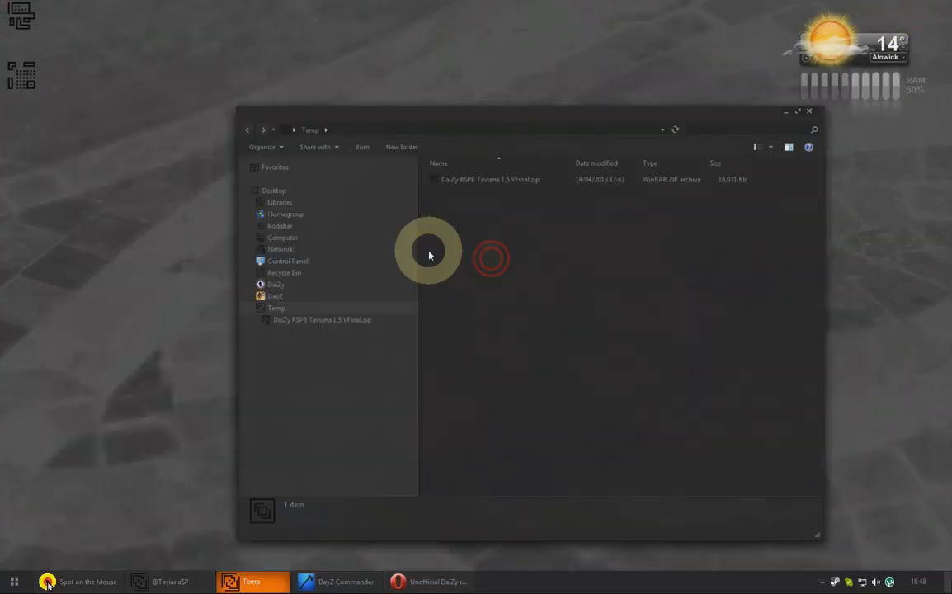
left_click(471, 179)
double_click(471, 179)
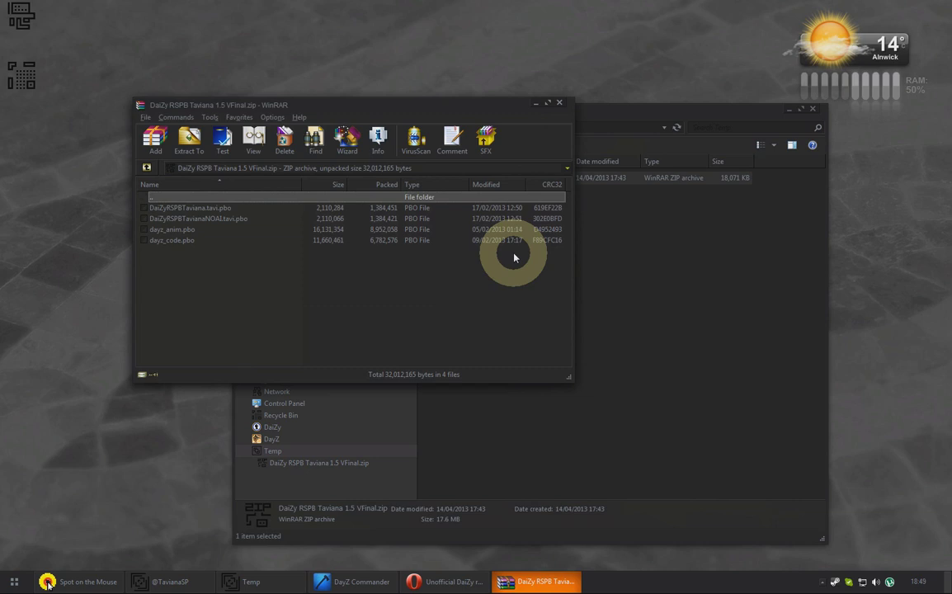
Extract all four PBO files to the proposed folder in Temp and close WinRAR
left_click_drag(229, 269, 169, 207)
left_click(189, 140)
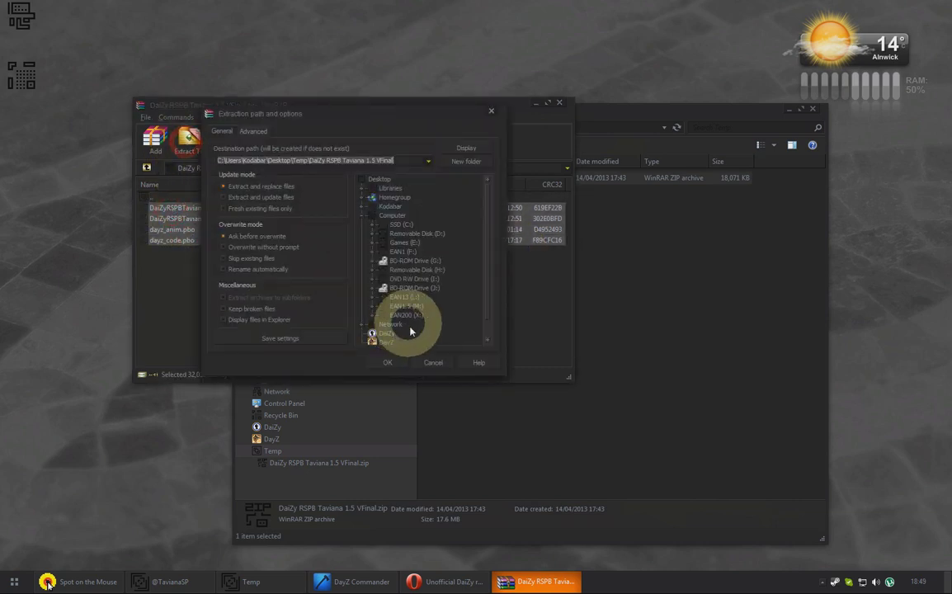
left_click(388, 364)
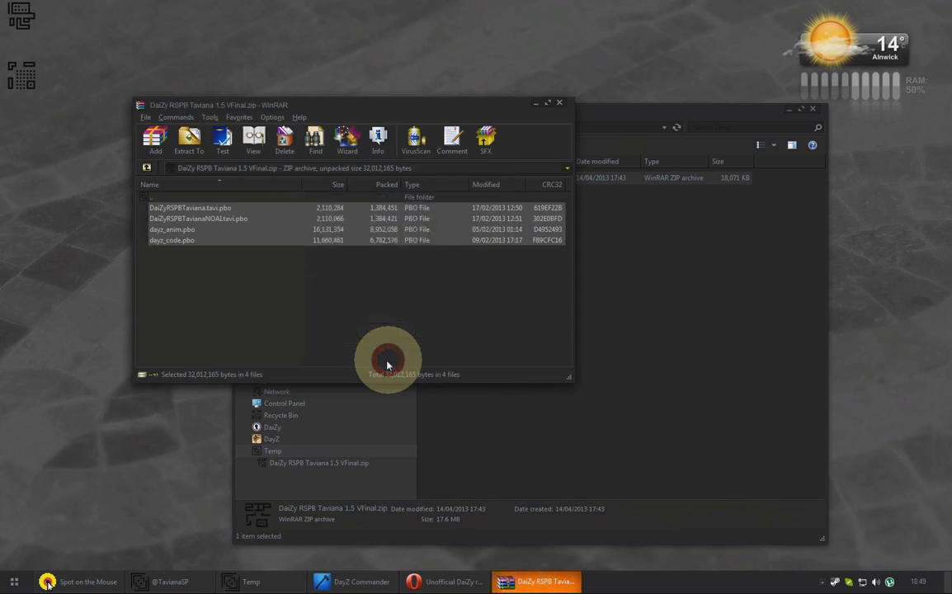
left_click(560, 105)
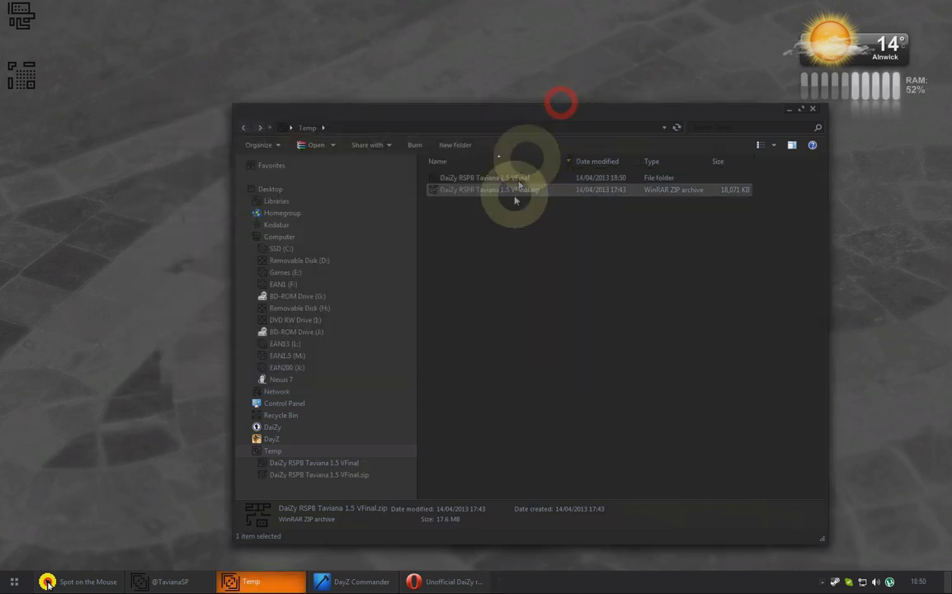
Open the extracted folder and select dayz_anim.pbo and dayz_code.pbo for copying
double_click(491, 183)
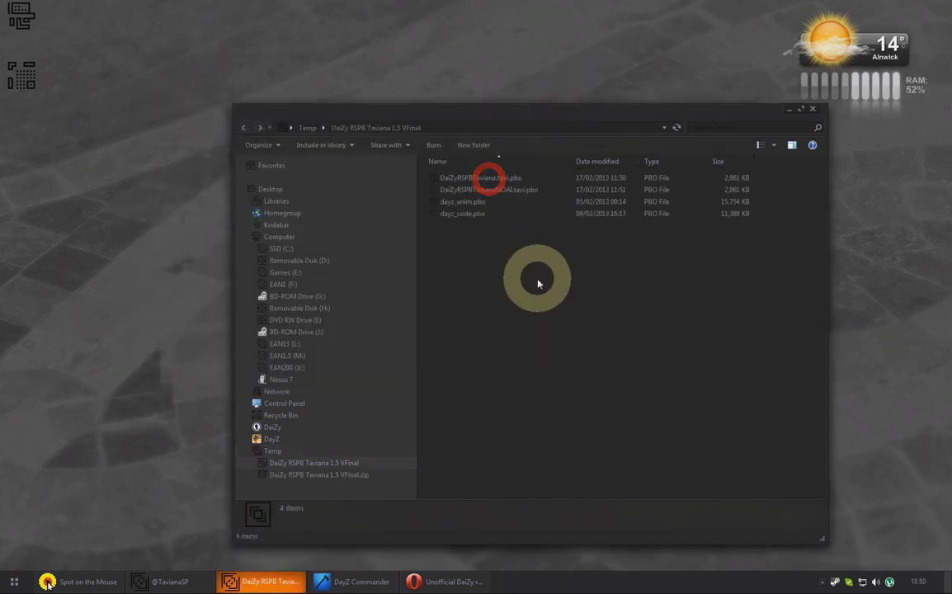
left_click_drag(538, 271, 460, 206)
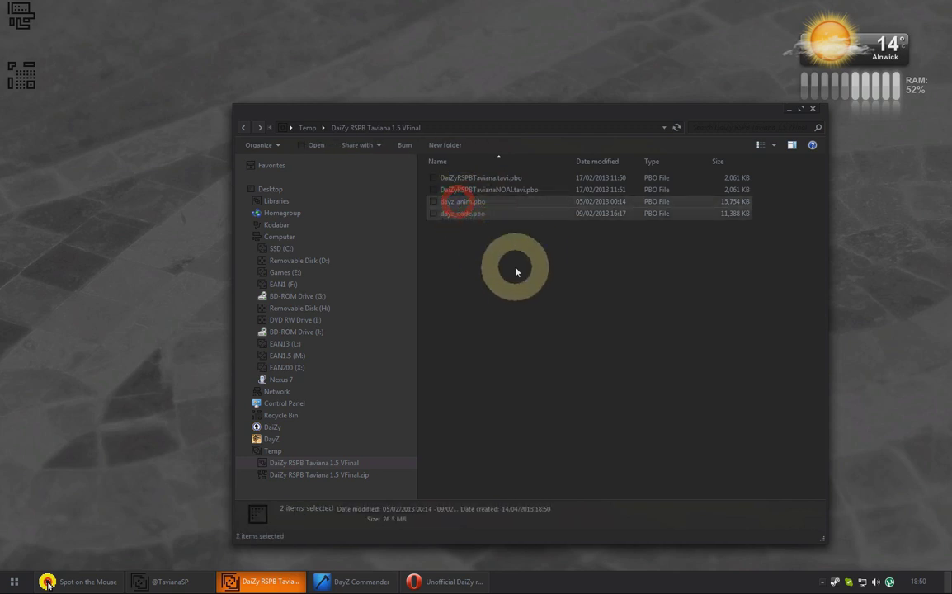
right_click(461, 215)
left_click(486, 325)
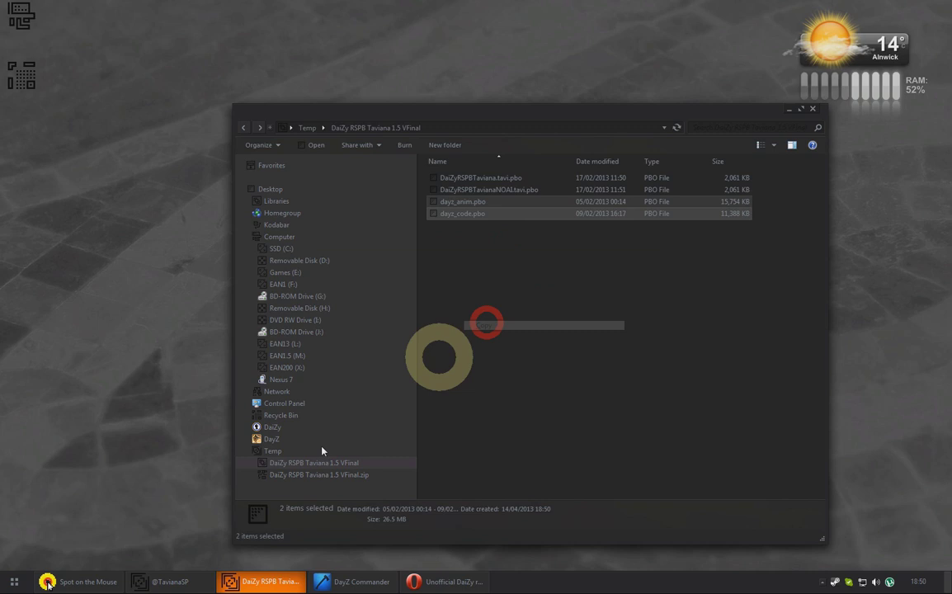
left_click(171, 580)
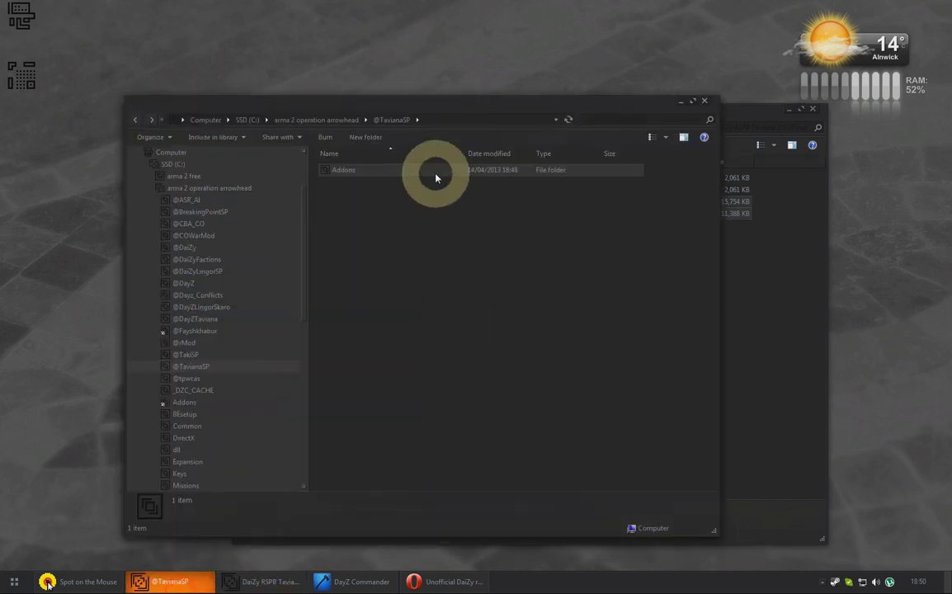
double_click(435, 173)
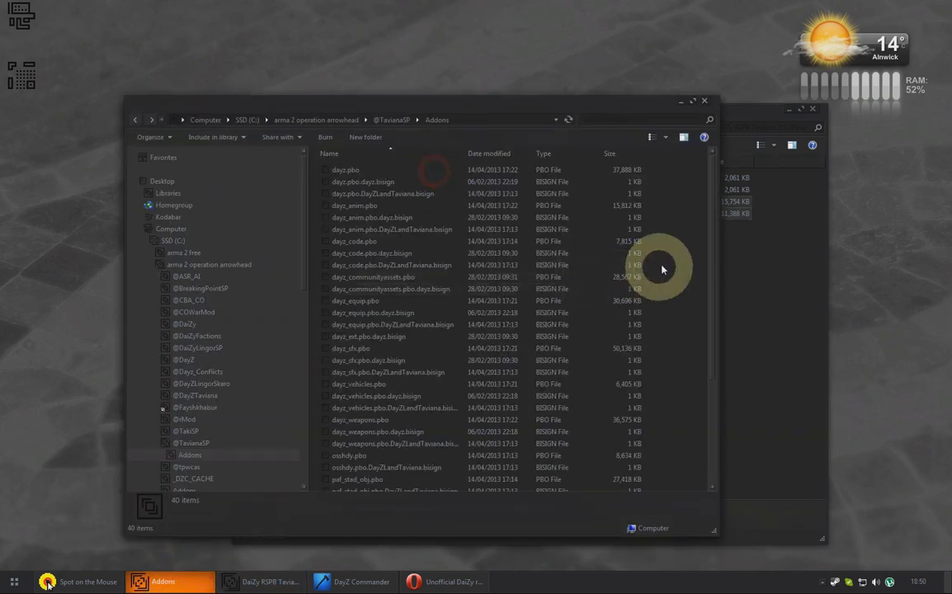
left_click(685, 337)
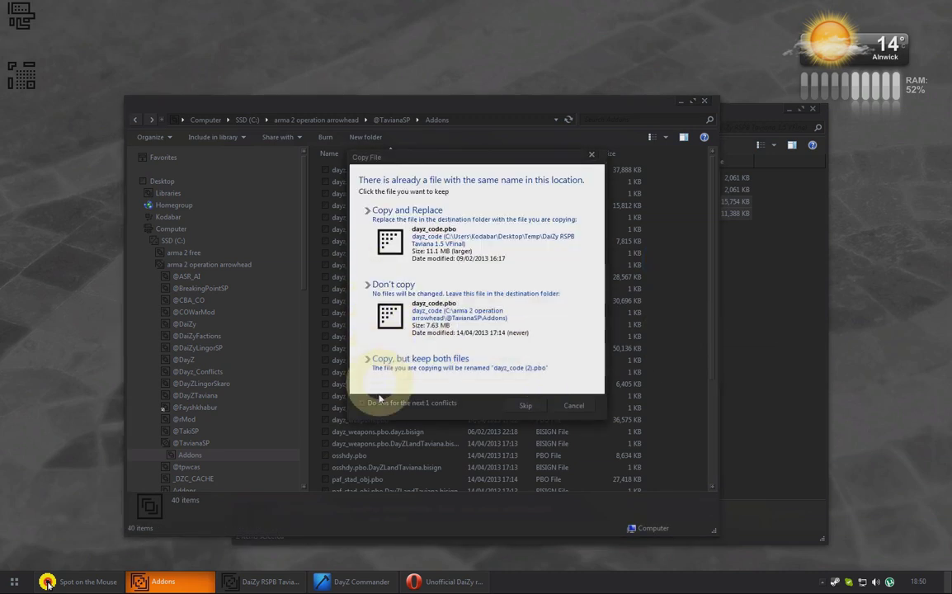
left_click(379, 403)
left_click(396, 235)
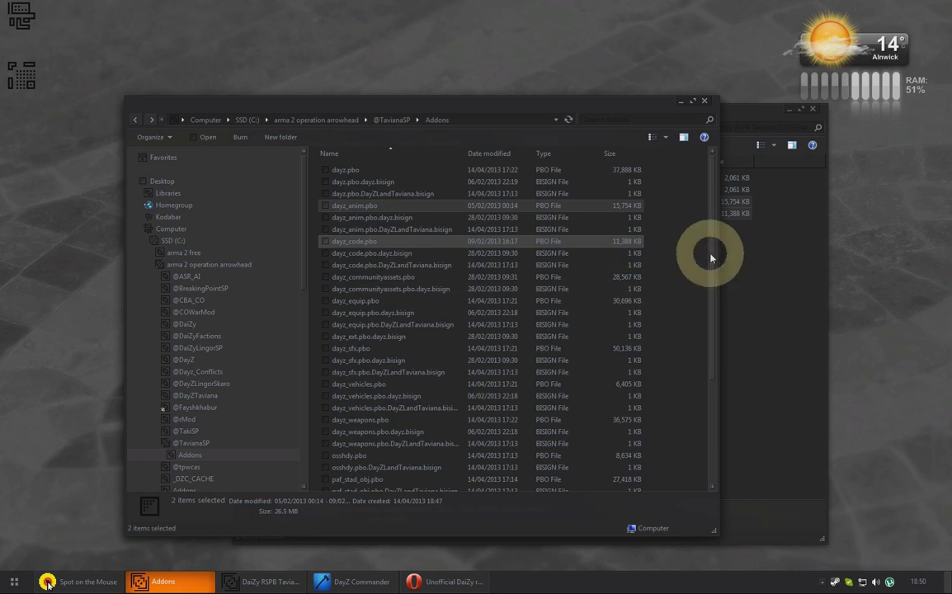
left_click(753, 297)
left_click(493, 183)
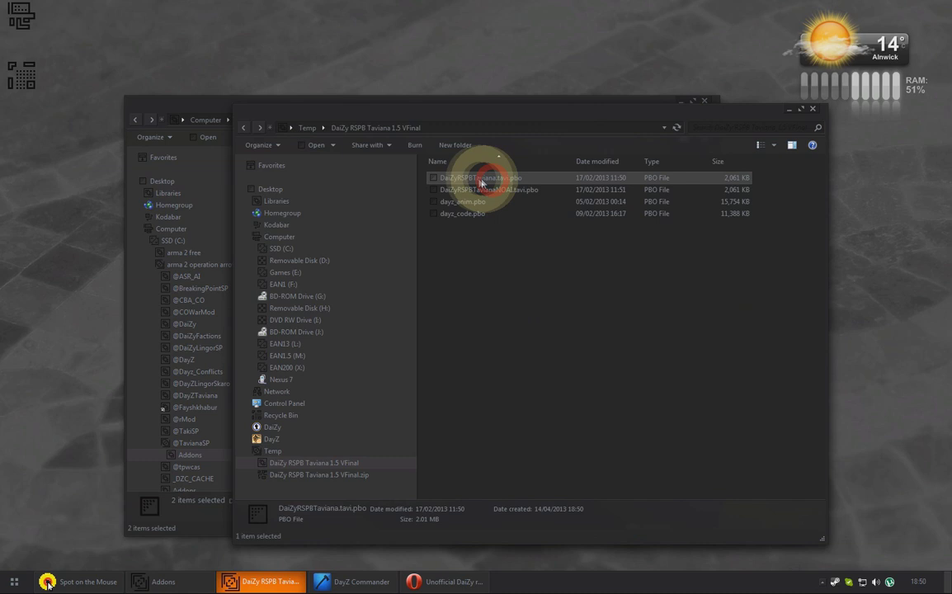
Copy DaiZyRSPBTaviana.tavi.pbo and paste it into the arma 2 operation arrowhead Missions folder
right_click(479, 182)
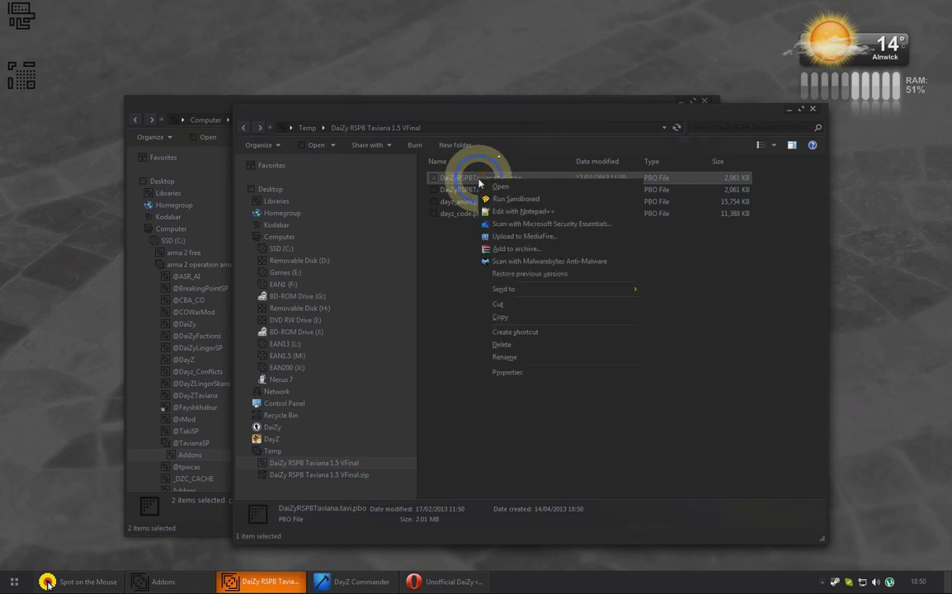
left_click(504, 317)
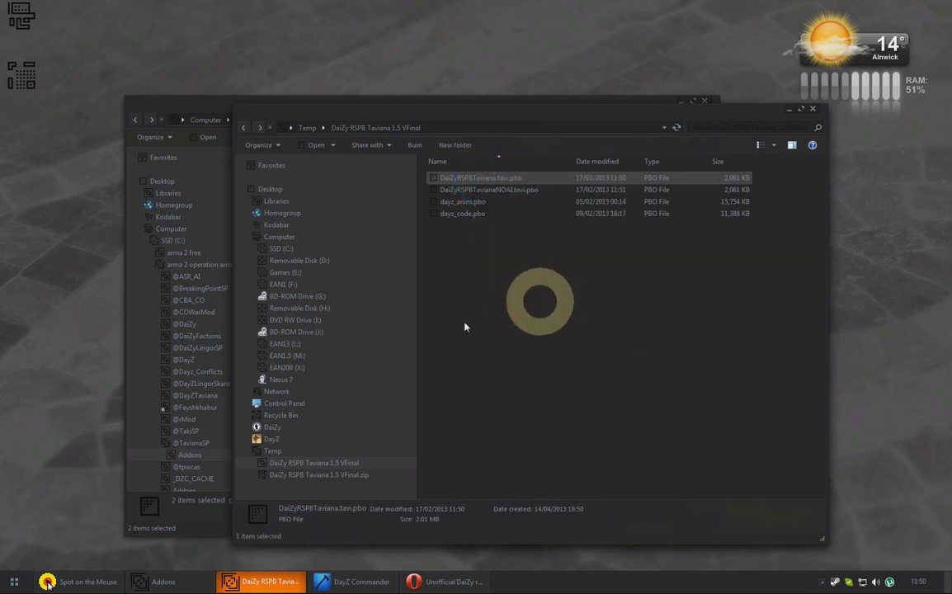
left_click(227, 99)
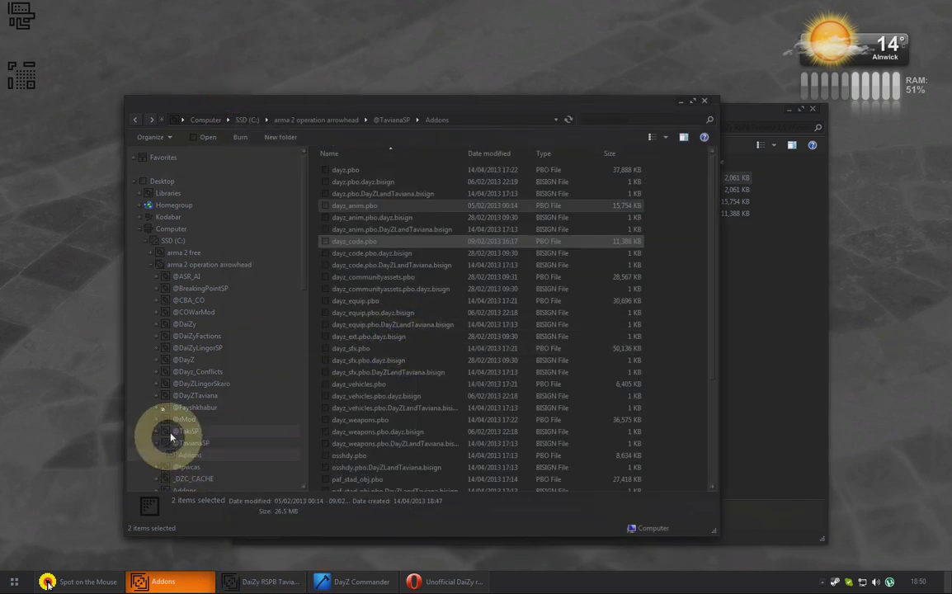
left_click(198, 264)
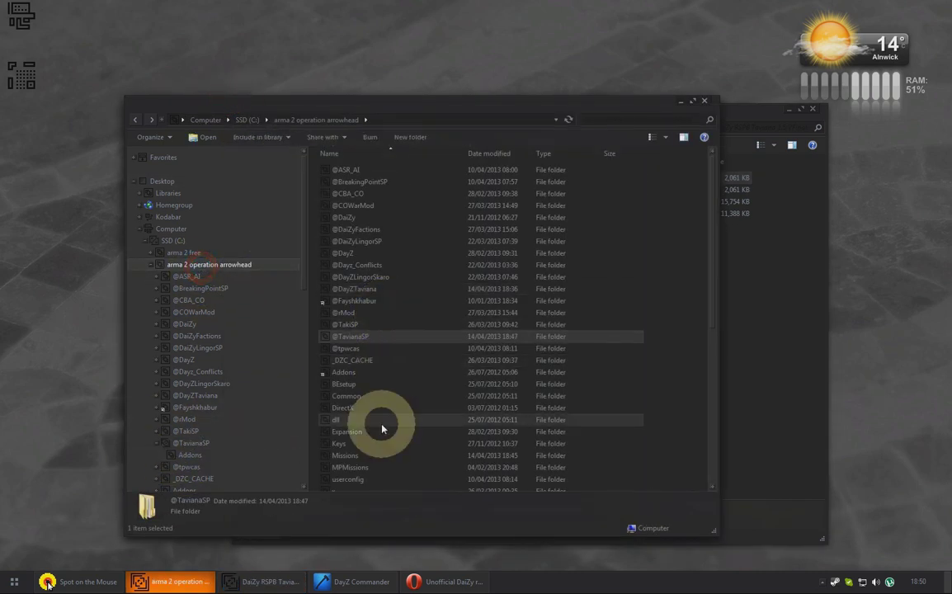
left_click(345, 455)
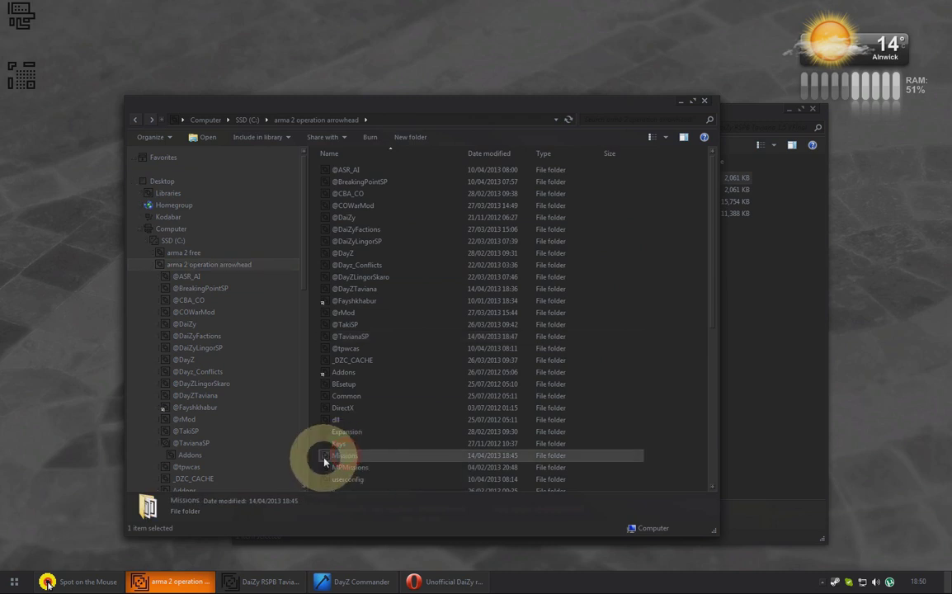
double_click(324, 460)
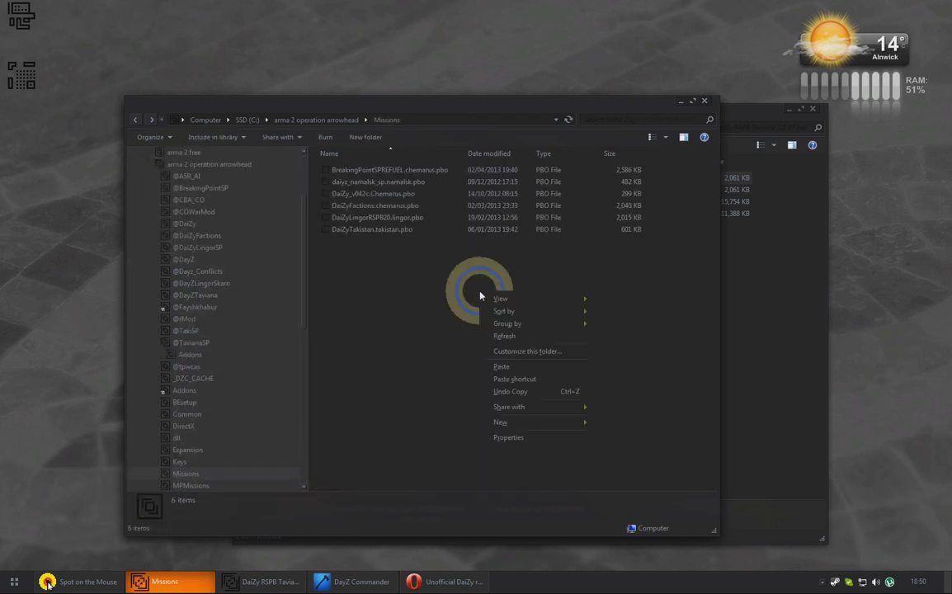
left_click(505, 368)
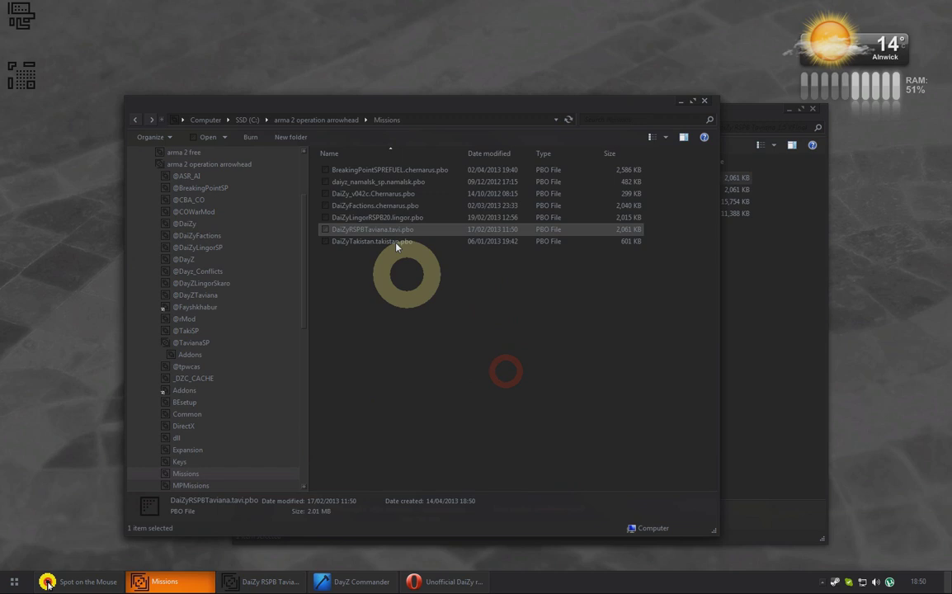
left_click(487, 404)
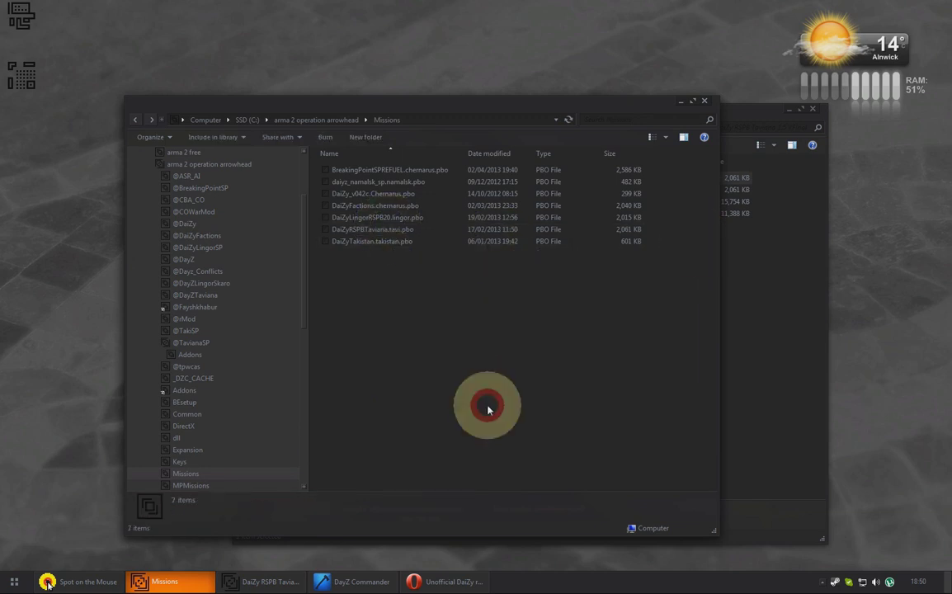
Go back up to the arma 2 operation arrowhead folder and select the Launch Arma2 OA Beta Patch shortcut
left_click(316, 120)
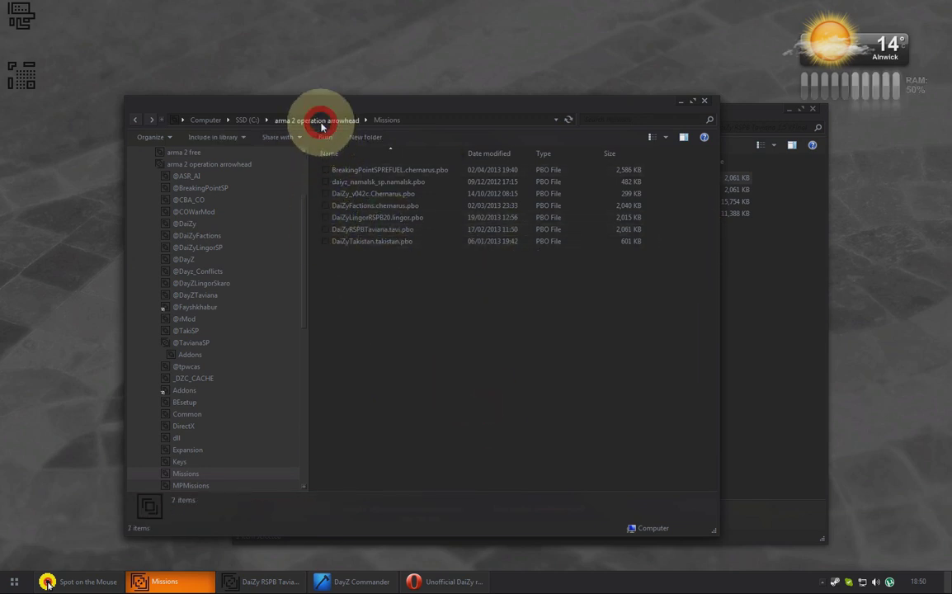
left_click(409, 397)
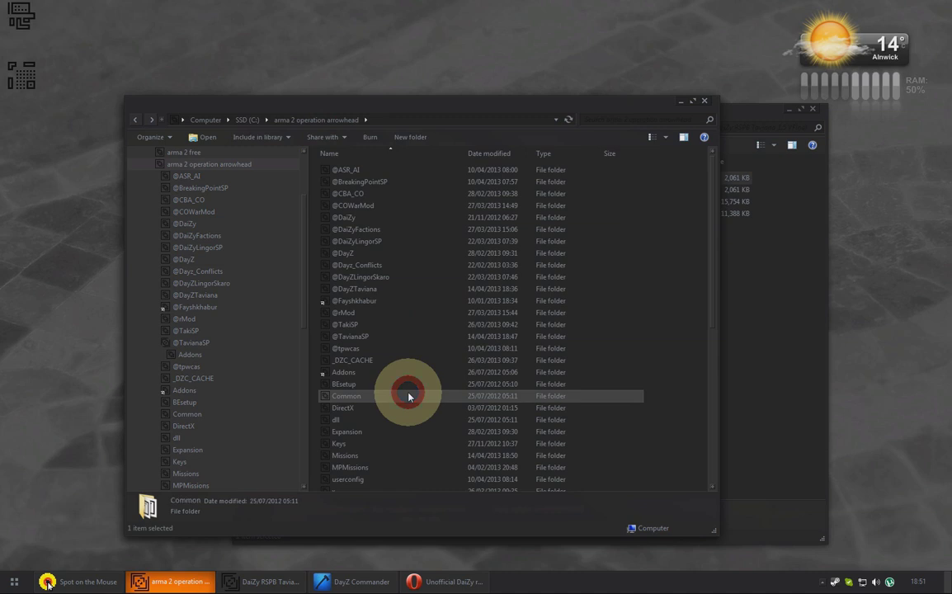
scroll(409, 397, "down", 8)
left_click(366, 426)
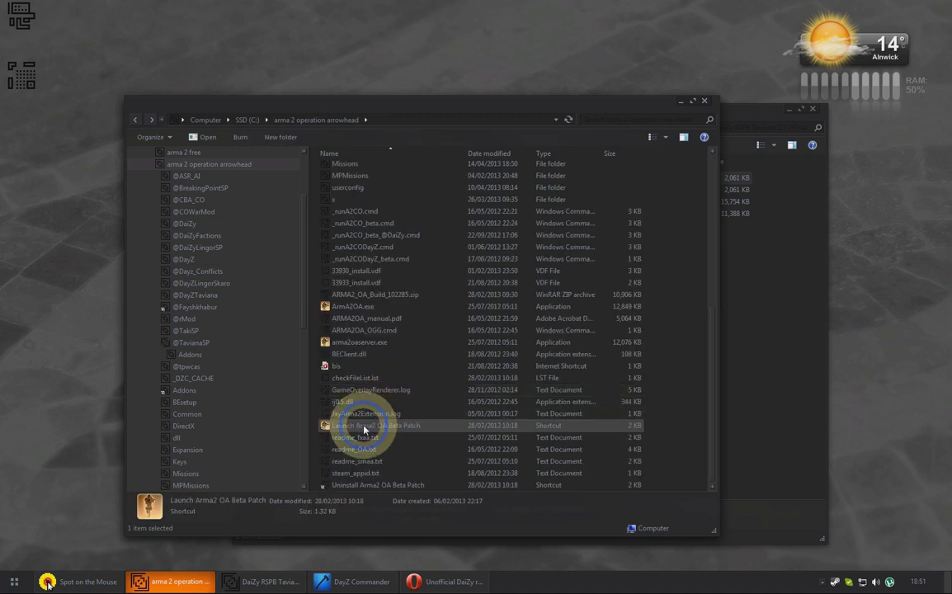
Copy the Launch Arma2 OA Beta Patch shortcut and paste it as a shortcut on the desktop
right_click(364, 428)
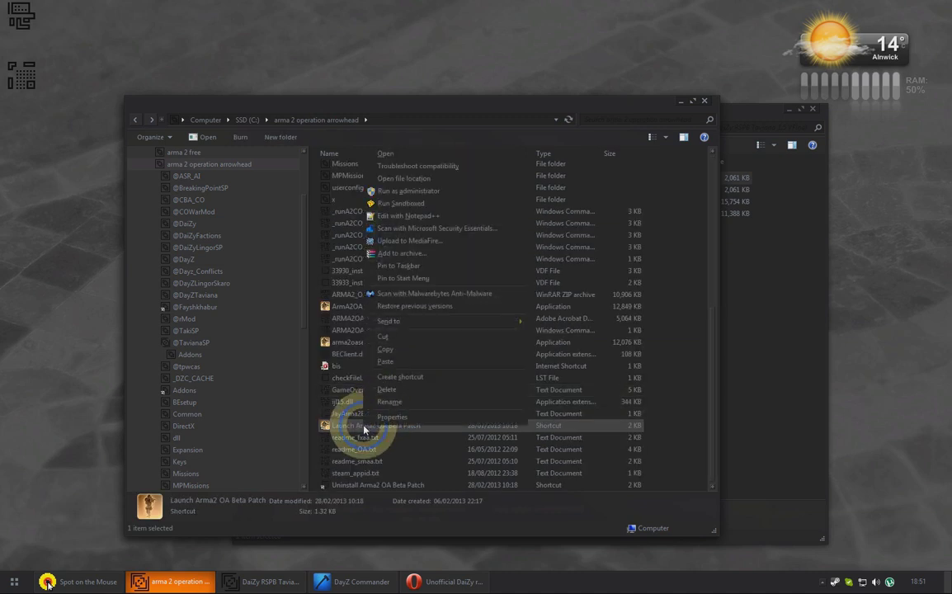
left_click(391, 358)
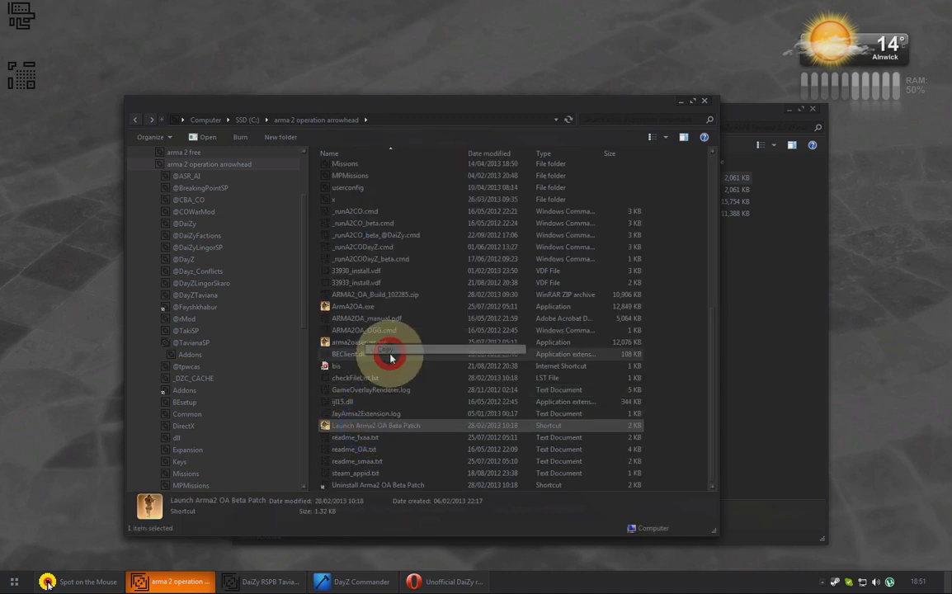
right_click(855, 352)
left_click(870, 410)
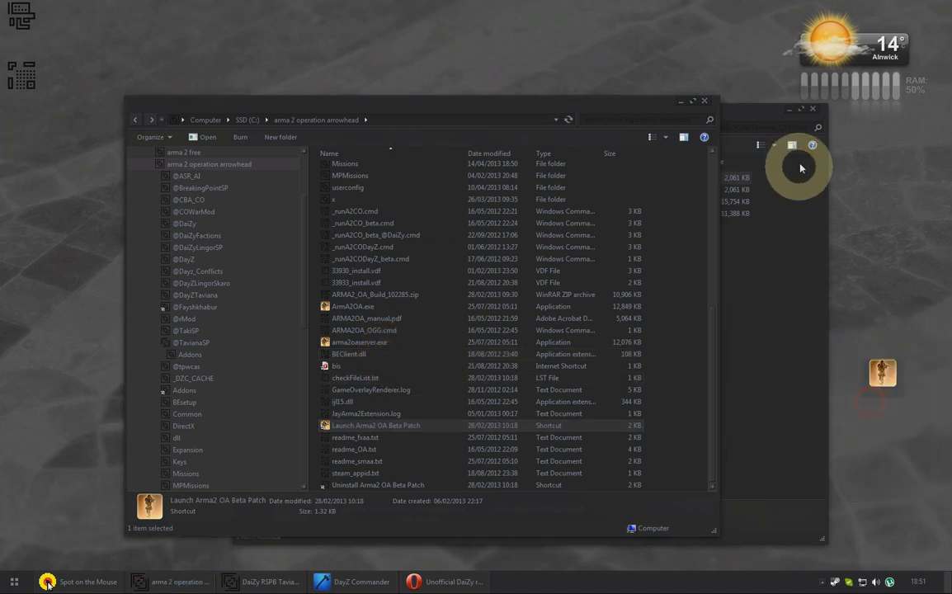
Close the leftover DaiZy RSPB folder window and select the new desktop shortcut
left_click(813, 108)
left_click(881, 400)
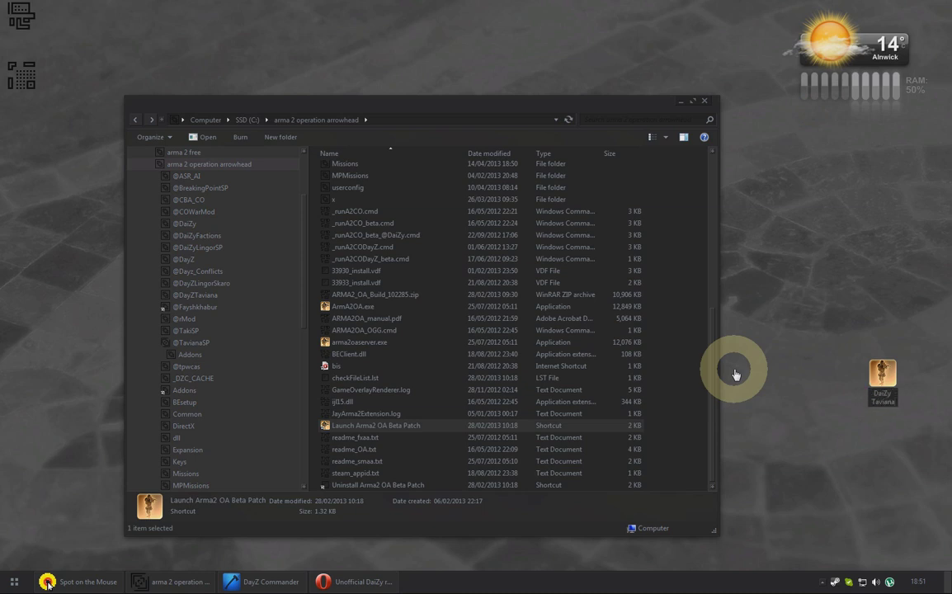
right_click(880, 374)
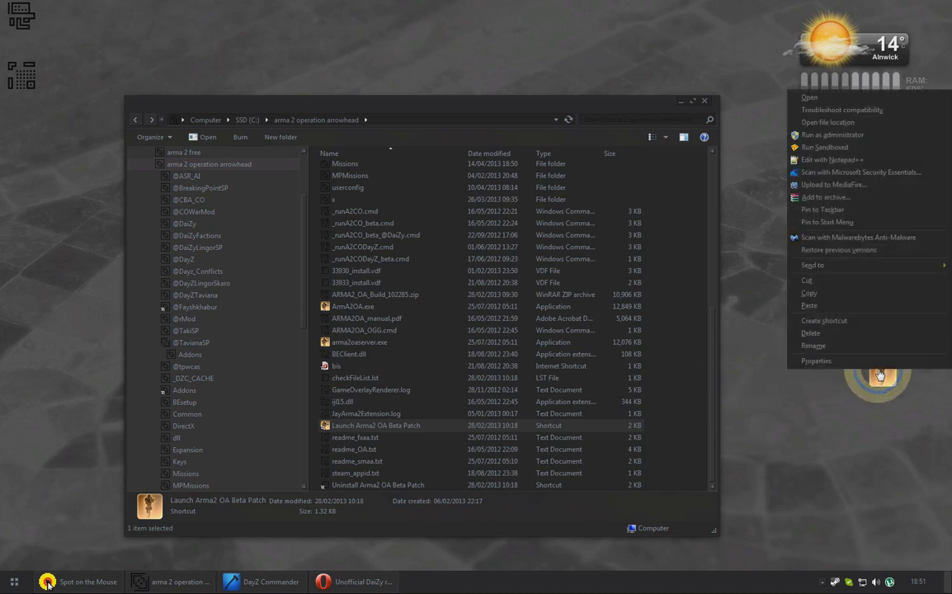
left_click(869, 364)
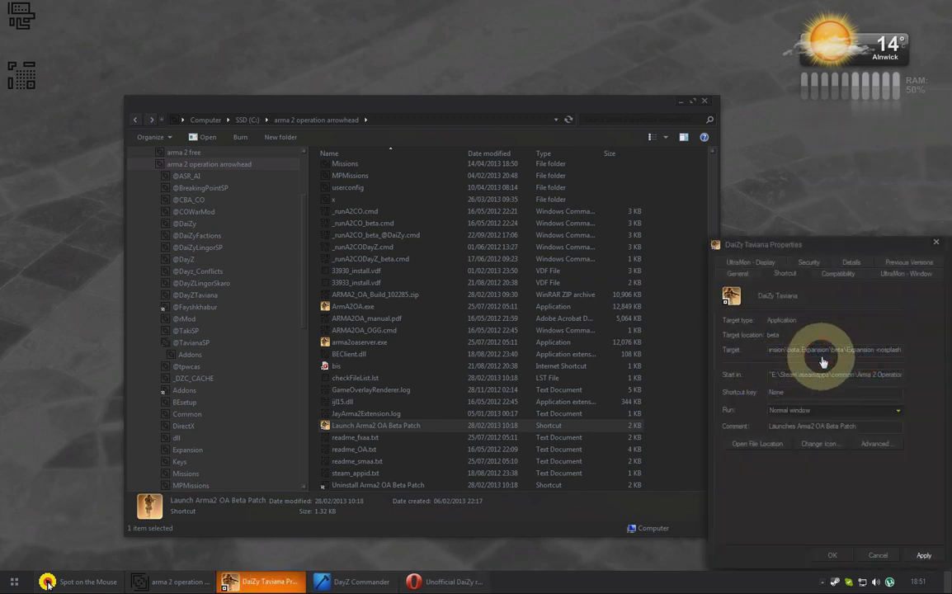
type("ipintro")
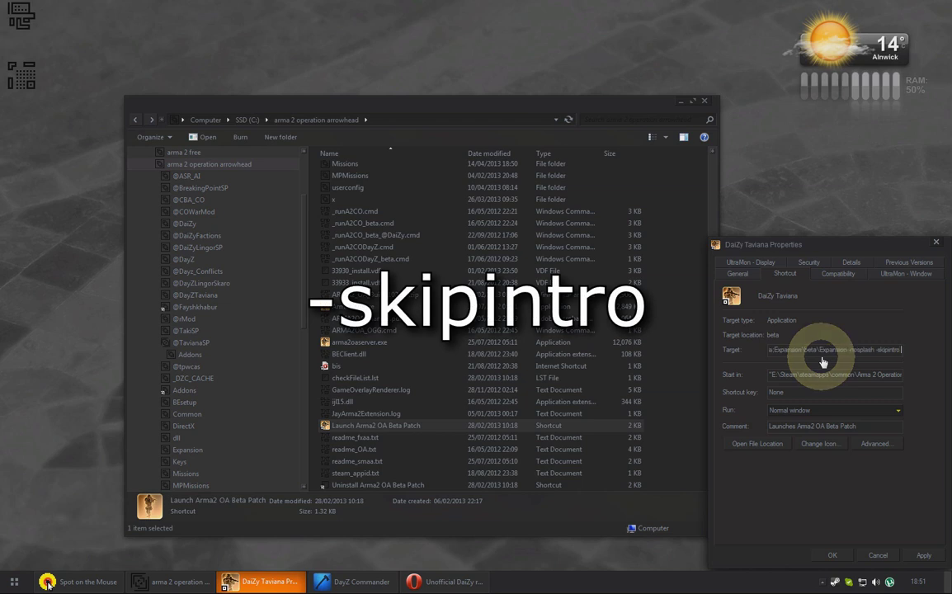
type(" -@")
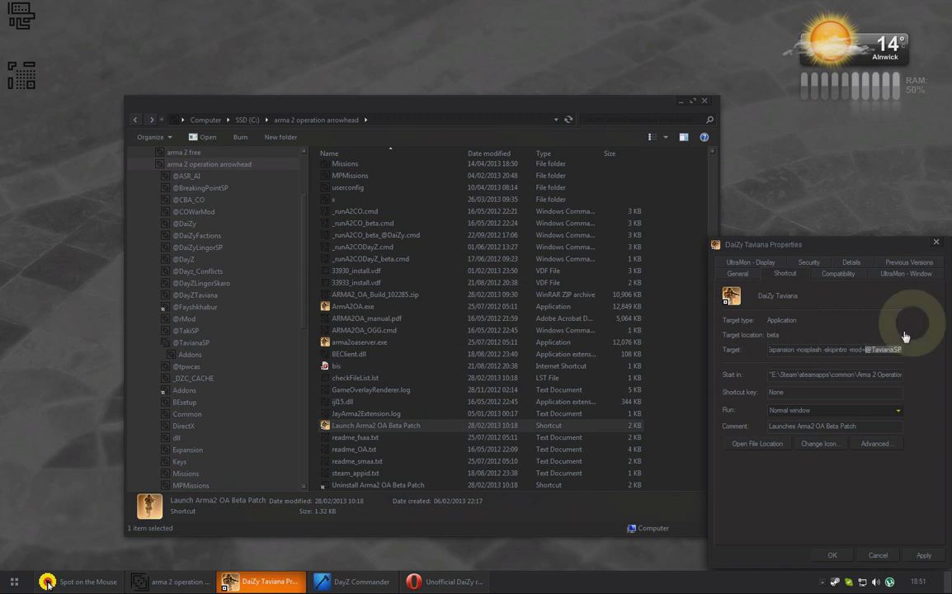
left_click(419, 262)
scroll(420, 267, "up", 7)
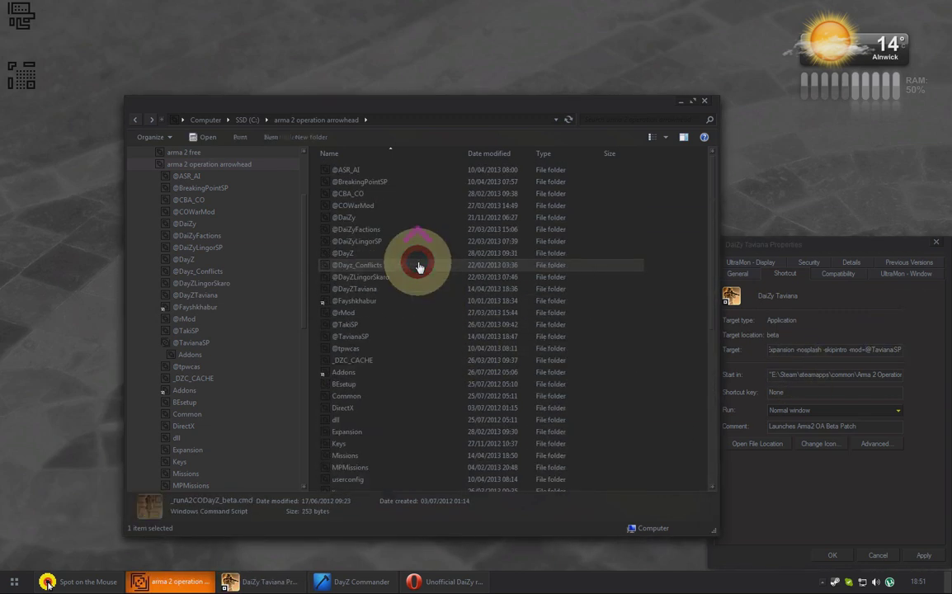
left_click(363, 336)
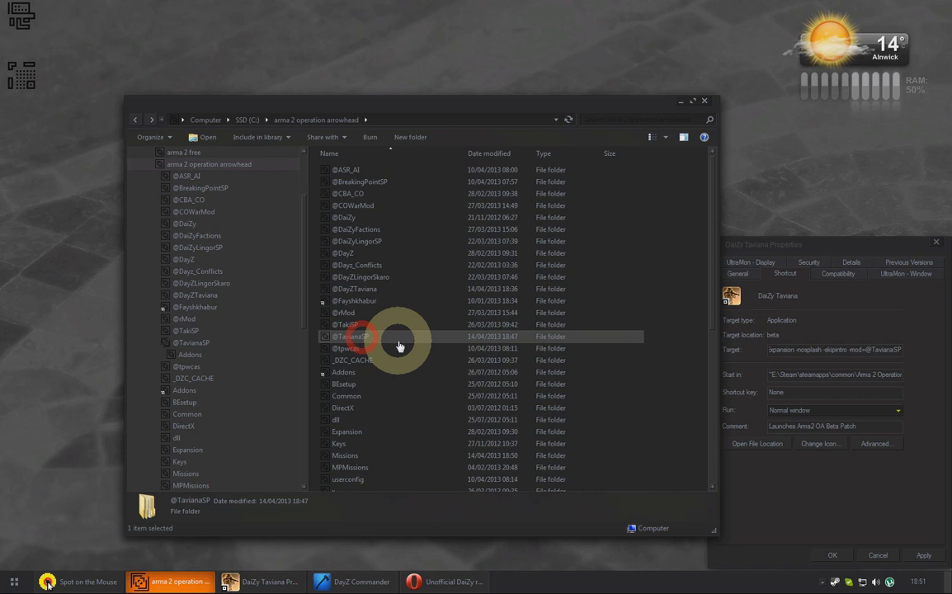
left_click(870, 254)
double_click(885, 349)
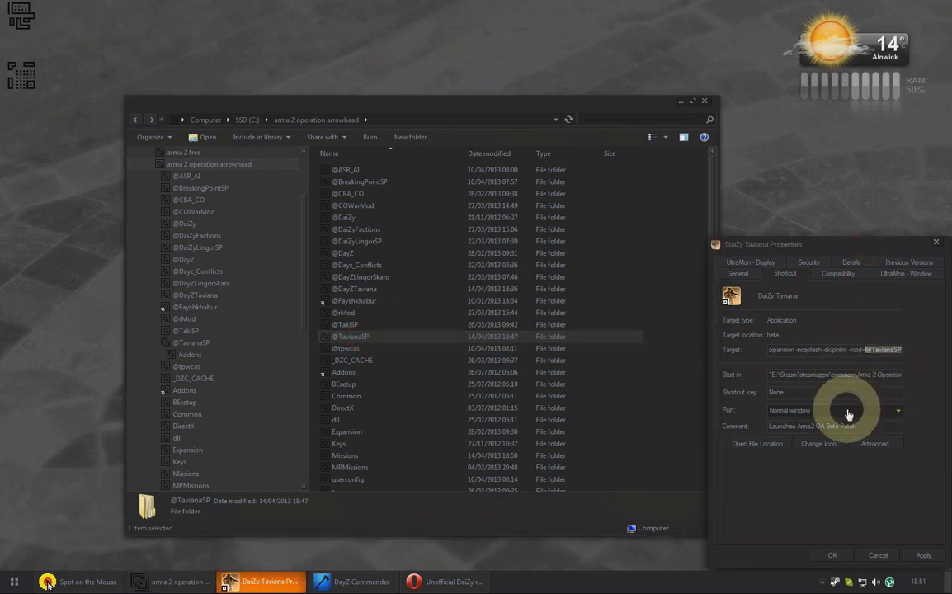
Give the DaiZy Taviana shortcut the third game icon, replace its comment, and apply the properties
left_click(818, 450)
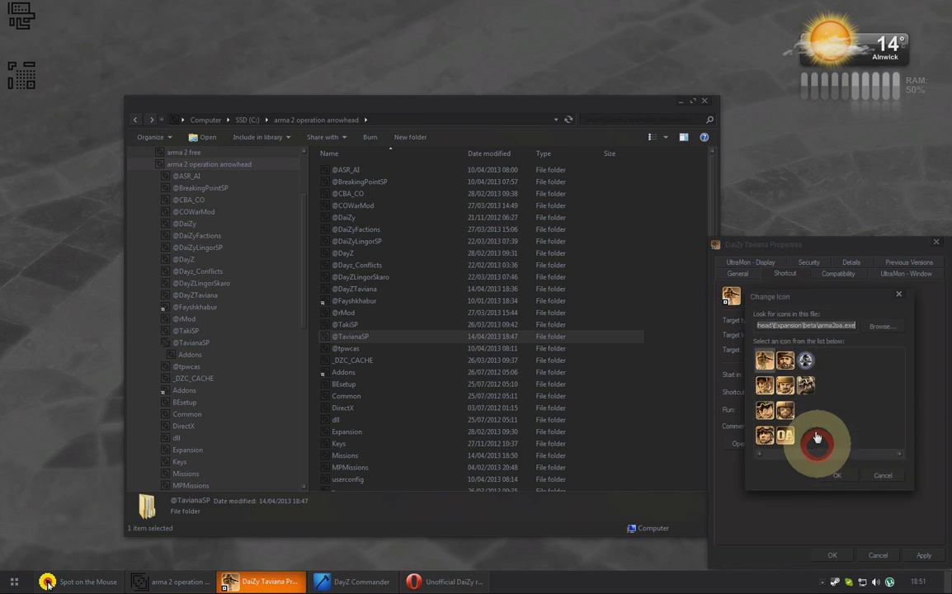
left_click(807, 358)
left_click(836, 479)
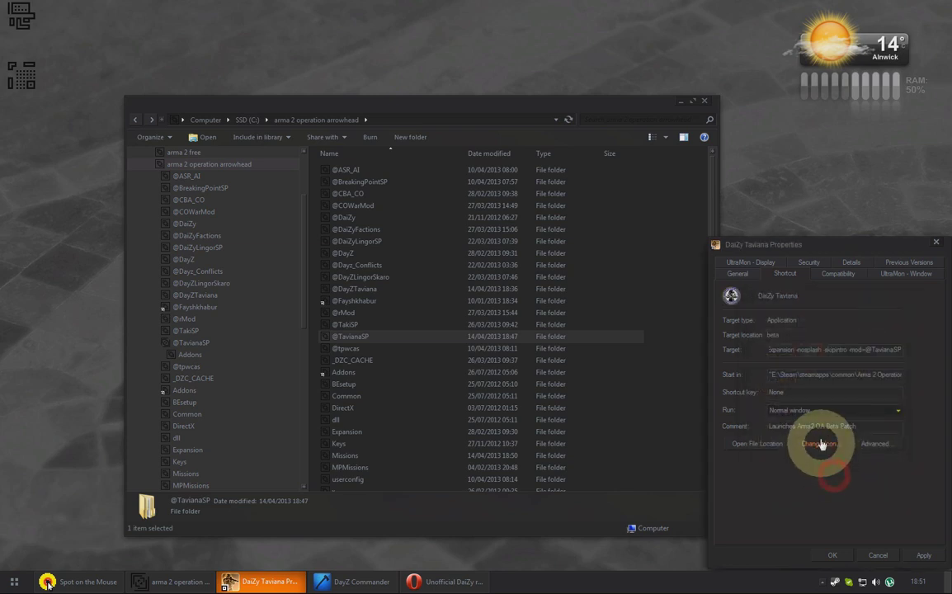
left_click_drag(836, 429, 768, 433)
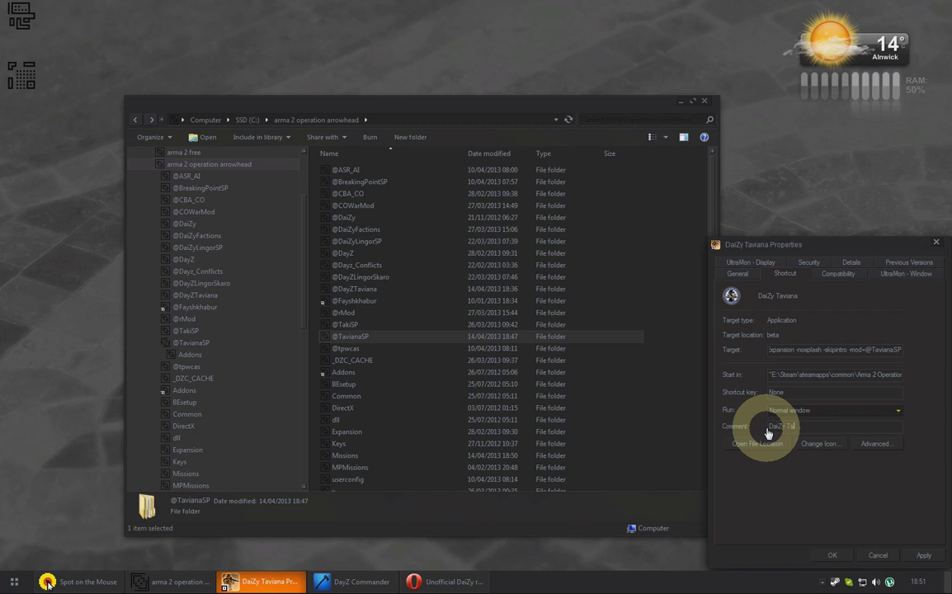
key("Return")
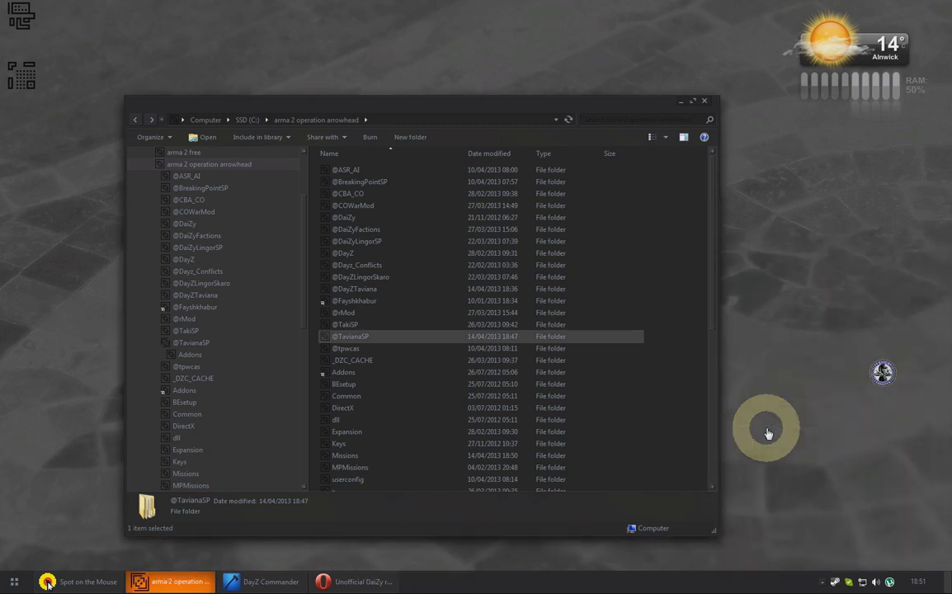
left_click(883, 377)
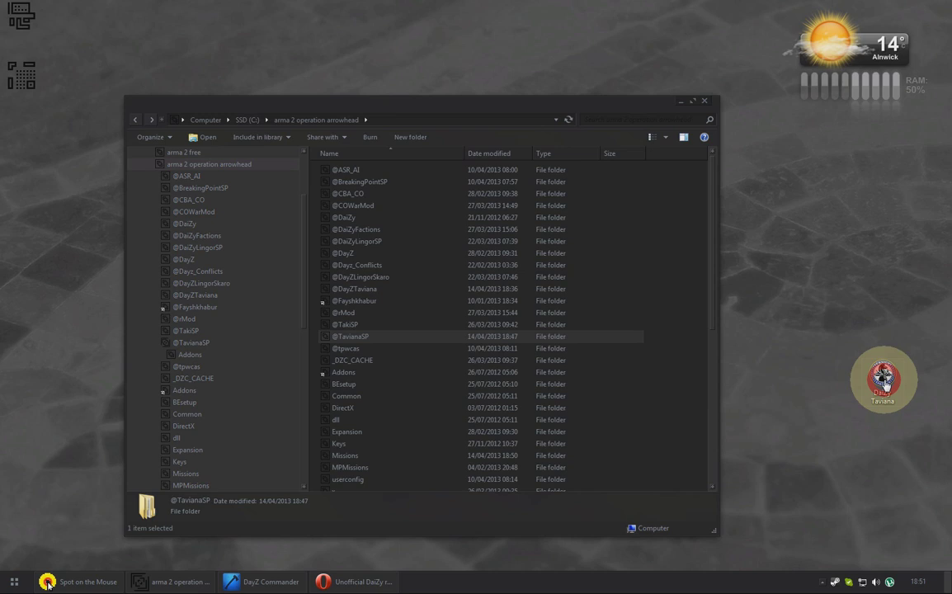